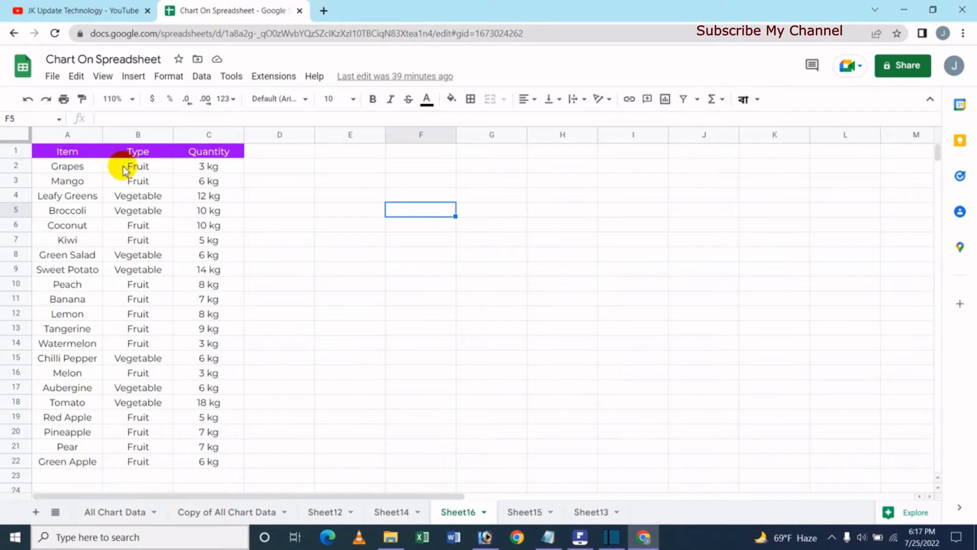
pyautogui.click(57, 152)
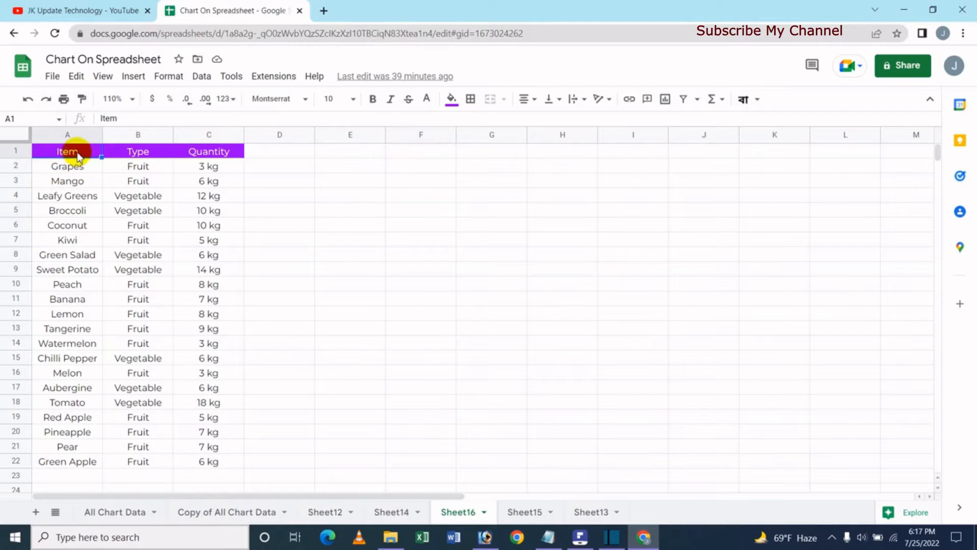
pyautogui.moveTo(77, 155); pyautogui.dragTo(187, 460)
pyautogui.click(357, 246)
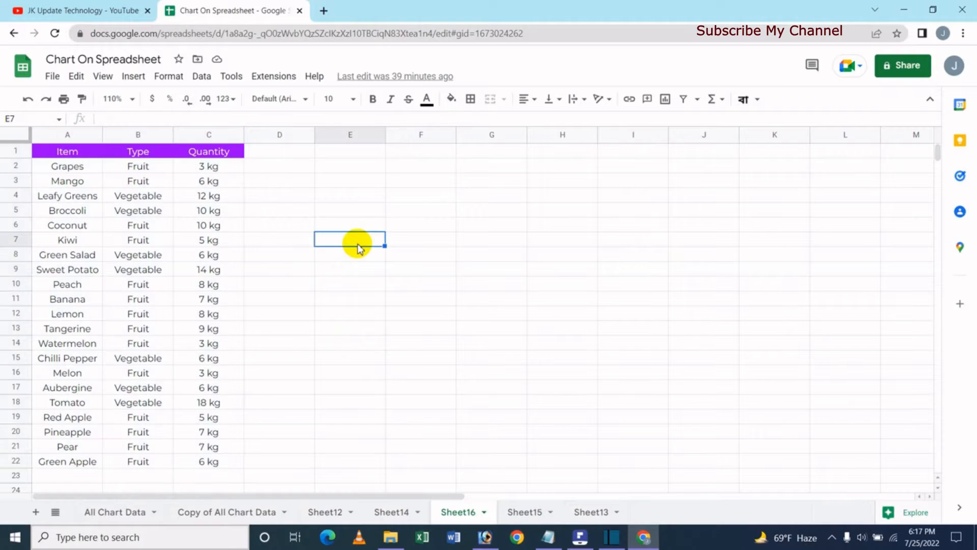
# Select the item, type and quantity data in A1:C22 and insert a chart from it.
pyautogui.click(60, 154)
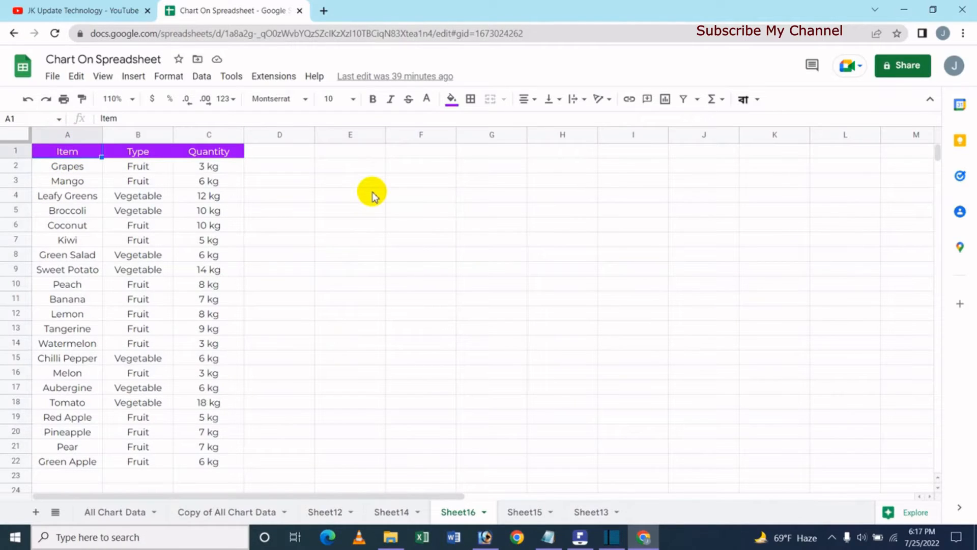
pyautogui.hotkey('shift', 'Right')
pyautogui.hotkey('shift', 'Right')
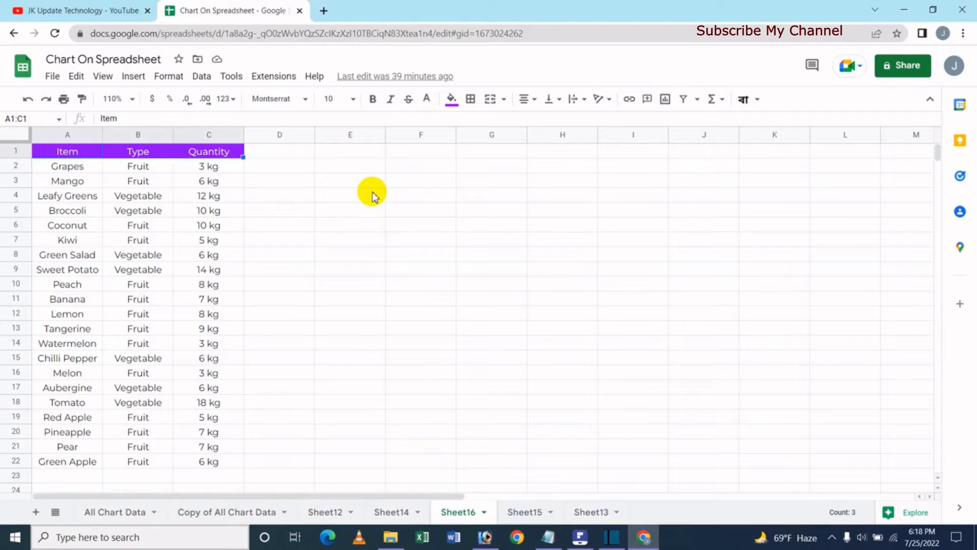
pyautogui.hotkey('shift', 'Down')
pyautogui.hotkey('shift', 'Down')
pyautogui.hotkey('shift', 'Down')
pyautogui.hotkey('shift', 'Down')
pyautogui.hotkey('shift', 'Down')
pyautogui.hotkey('shift', 'Down')
pyautogui.hotkey('shift', 'Down')
pyautogui.hotkey('shift', 'Down')
pyautogui.hotkey('shift', 'Down')
pyautogui.hotkey('shift', 'Down')
pyautogui.hotkey('shift', 'Down')
pyautogui.hotkey('shift', 'Down')
pyautogui.hotkey('shift', 'Down')
pyautogui.hotkey('shift', 'Down')
pyautogui.hotkey('shift', 'Down')
pyautogui.hotkey('shift', 'Down')
pyautogui.hotkey('shift', 'Down')
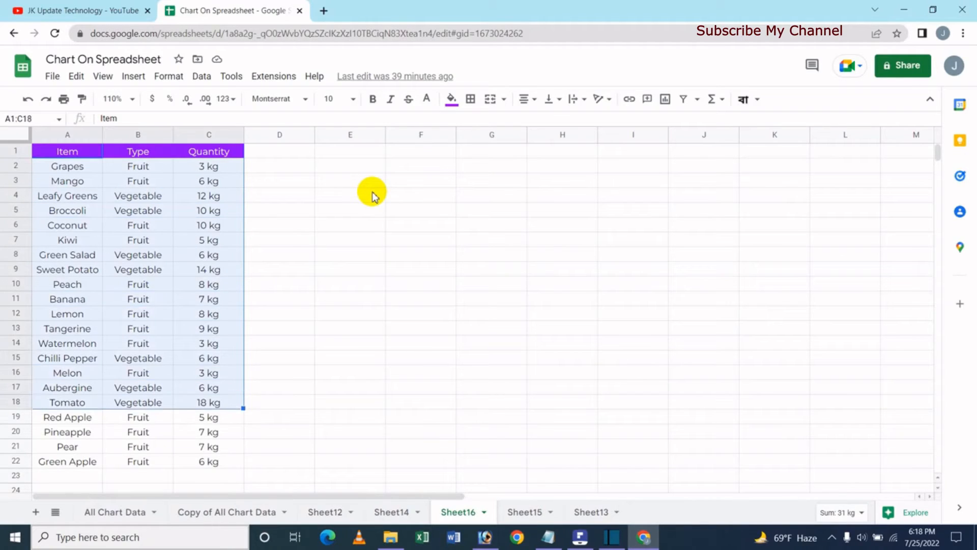
pyautogui.hotkey('shift', 'Down')
pyautogui.hotkey('shift', 'Down')
pyautogui.hotkey('shift', 'Down')
pyautogui.hotkey('shift', 'Down')
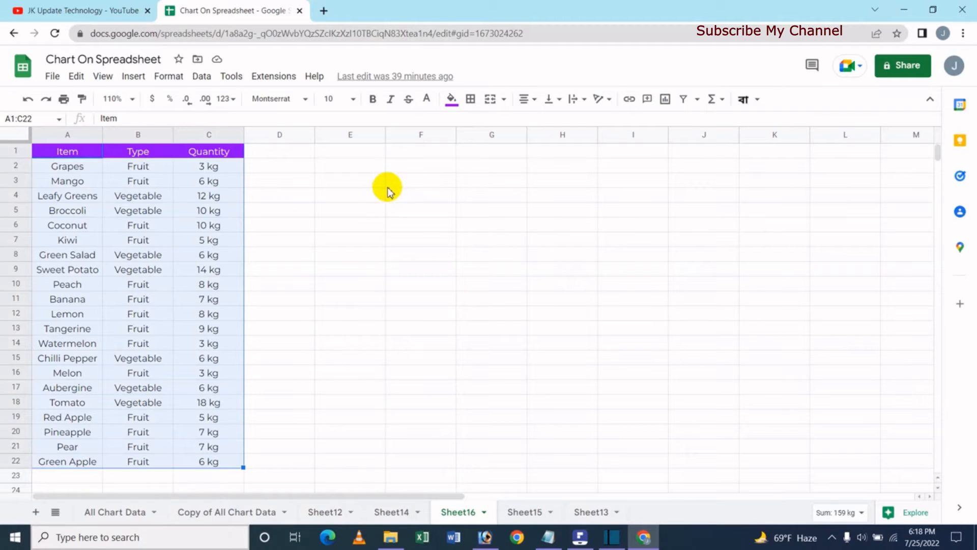
pyautogui.click(132, 77)
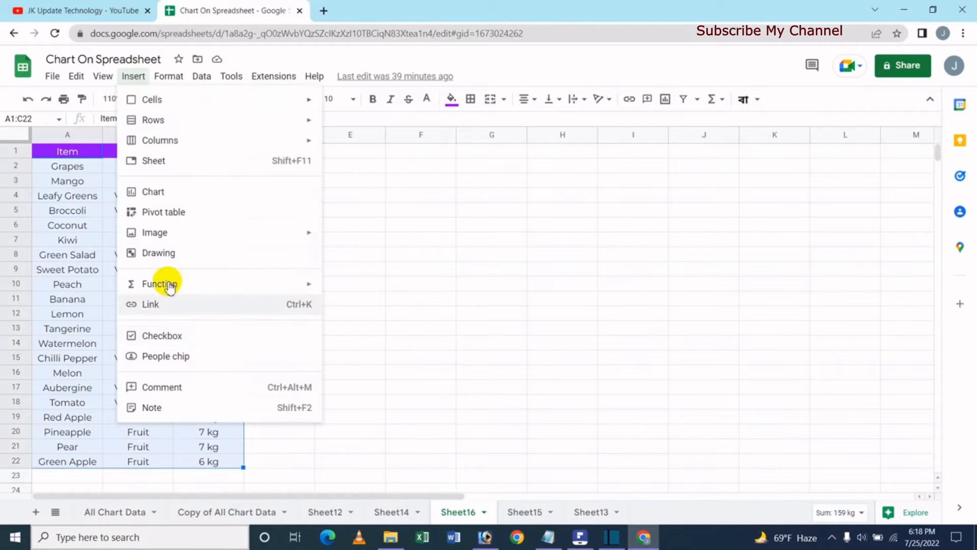
pyautogui.click(579, 50)
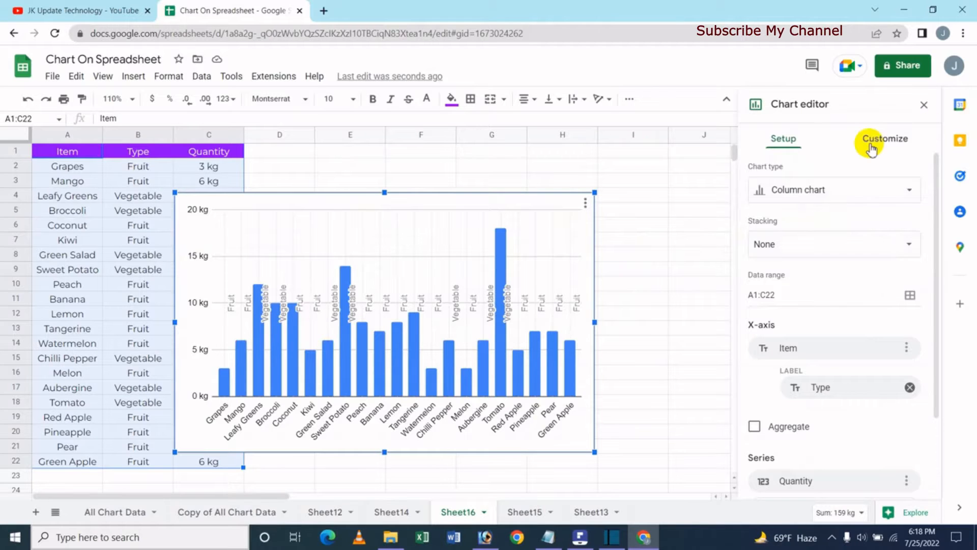
# Switch to YouTube, look through the JK Update Technology channel's uploaded videos, and return to the Chart On Spreadsheet file.
pyautogui.click(81, 10)
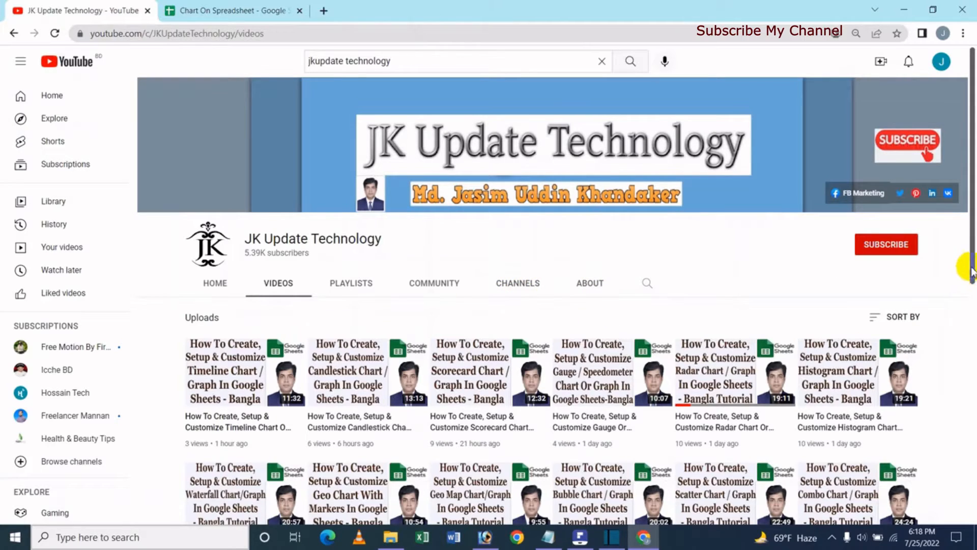
pyautogui.moveTo(969, 279); pyautogui.dragTo(973, 311)
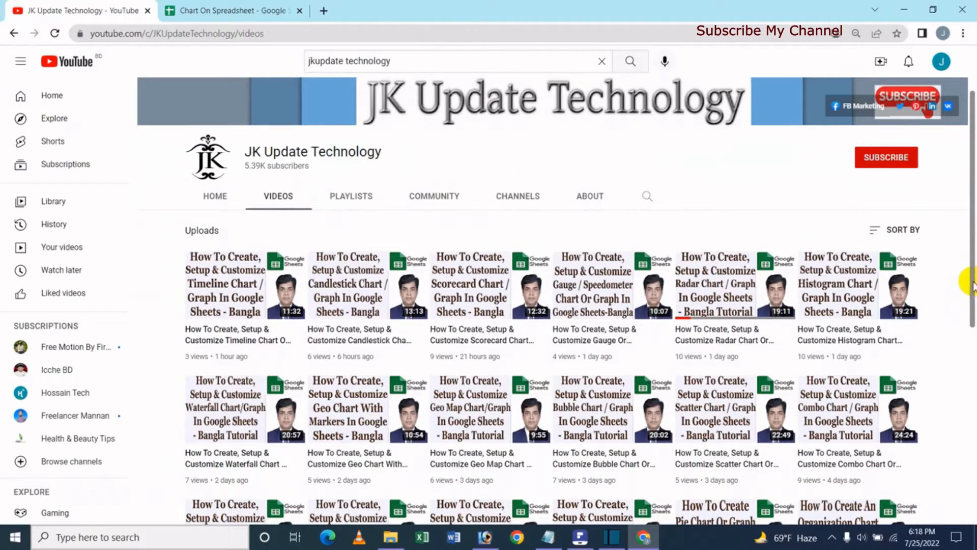
pyautogui.moveTo(971, 284); pyautogui.dragTo(966, 212)
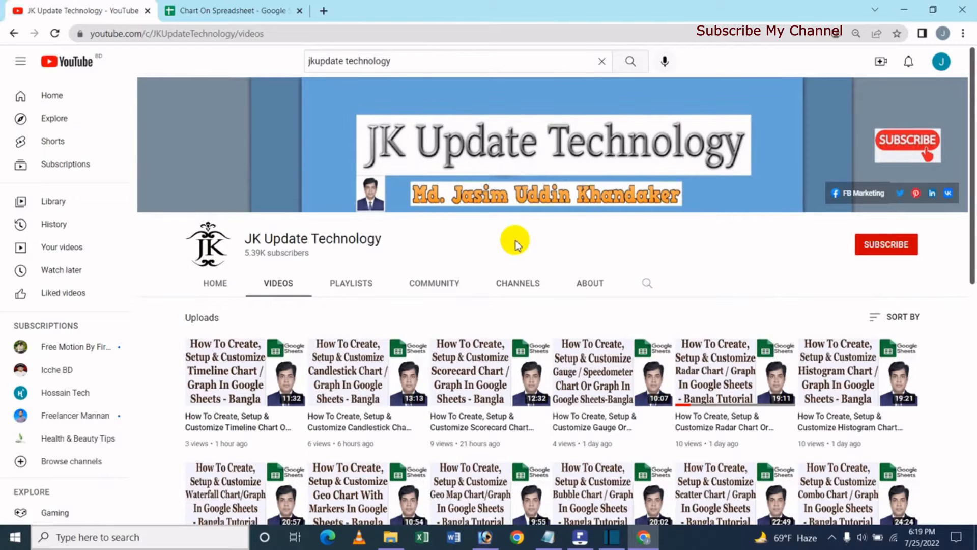
pyautogui.click(238, 10)
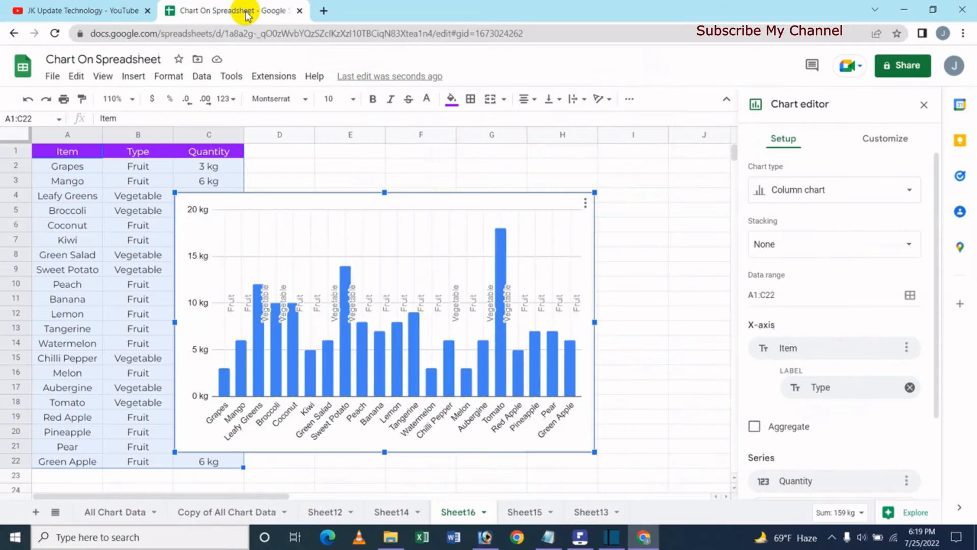
# Change the column chart to a table chart and move it beside the source data, starting in column D.
pyautogui.click(588, 240)
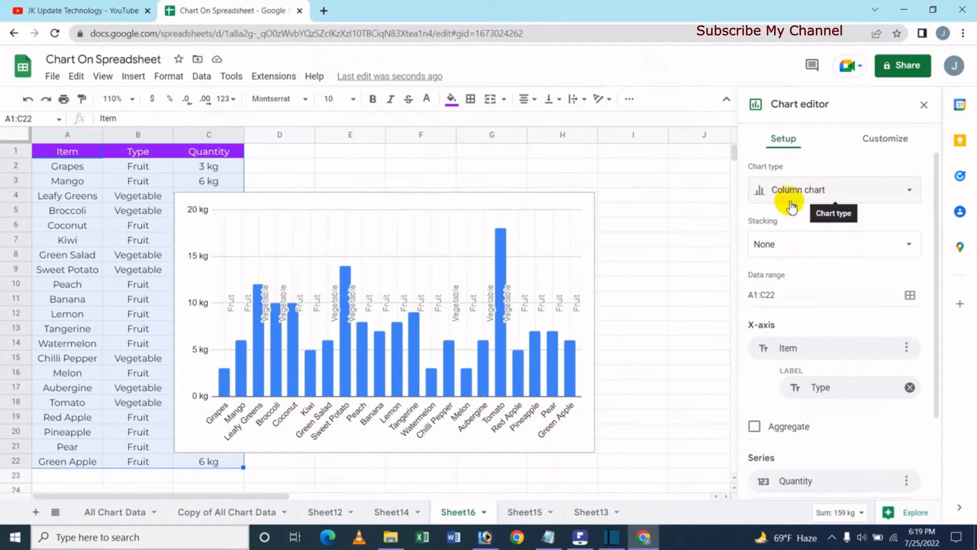
pyautogui.click(911, 196)
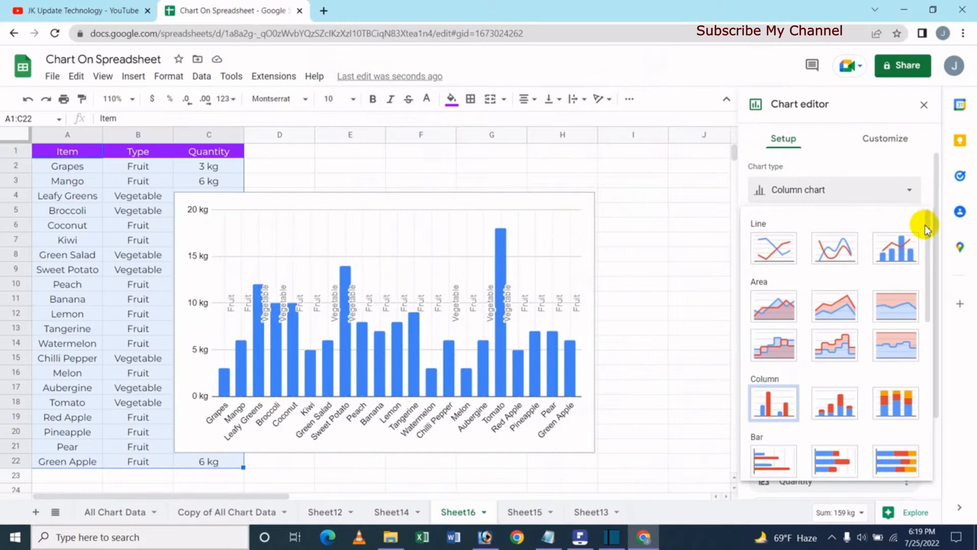
pyautogui.moveTo(924, 231); pyautogui.dragTo(931, 406)
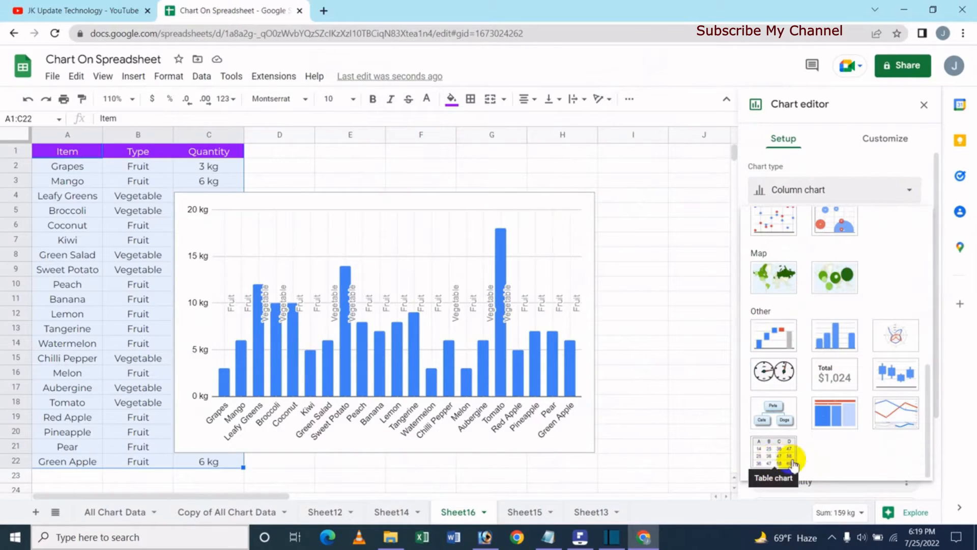
pyautogui.click(773, 462)
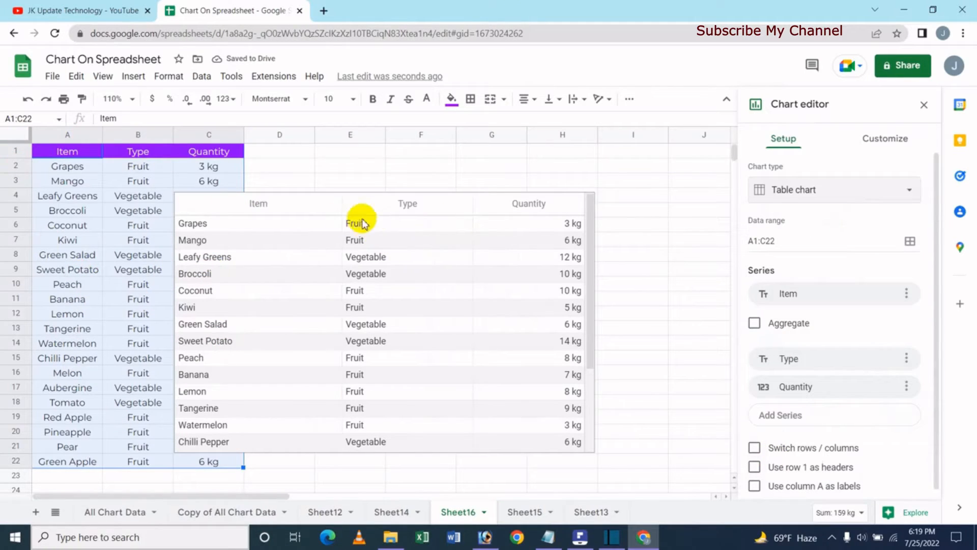
pyautogui.click(390, 225)
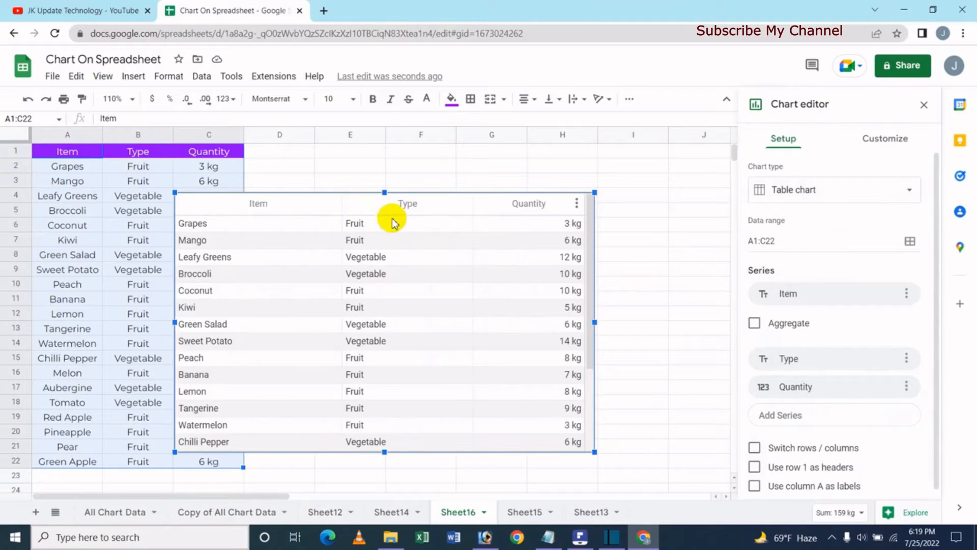
pyautogui.moveTo(365, 205); pyautogui.dragTo(456, 163)
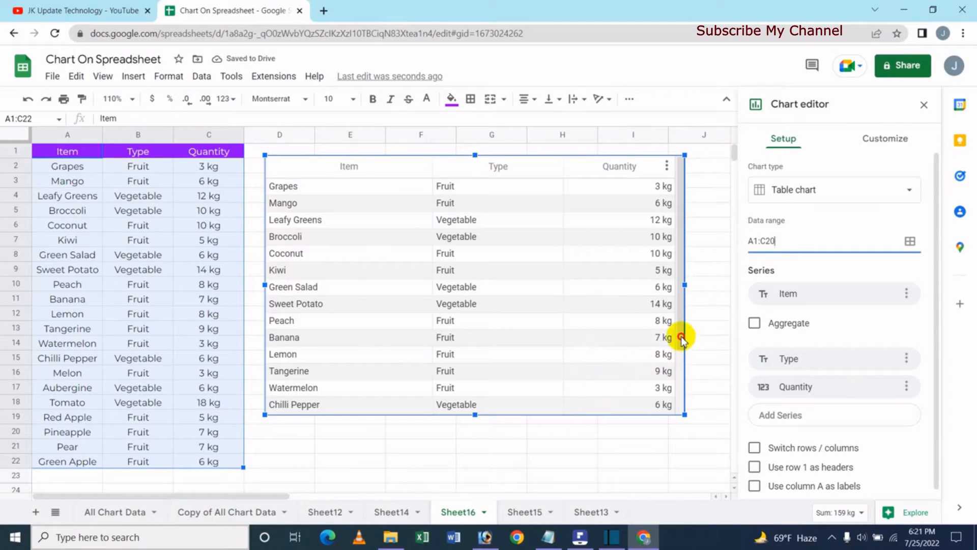
# Check the rows shown at the end of the table chart and set its data range to A1:C22.
pyautogui.moveTo(681, 339); pyautogui.dragTo(684, 419)
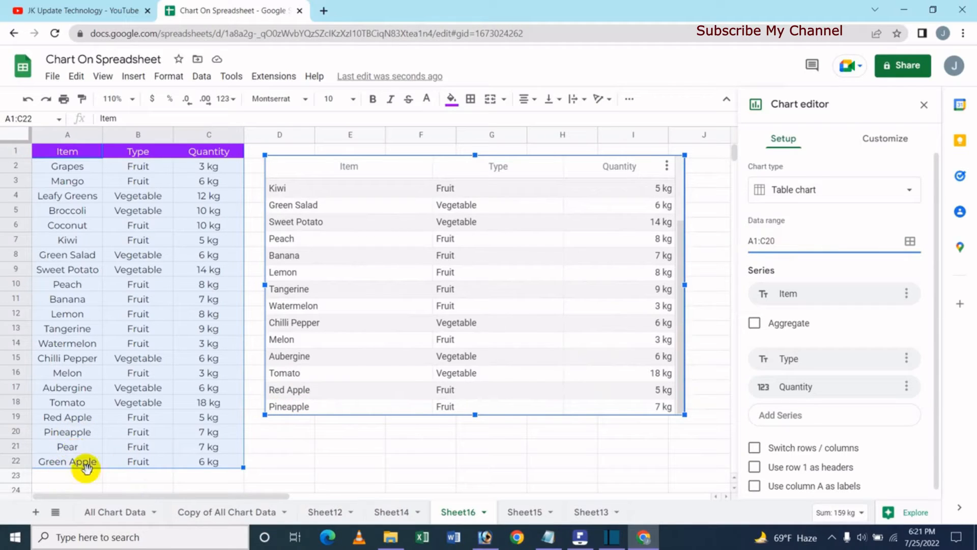
pyautogui.click(793, 245)
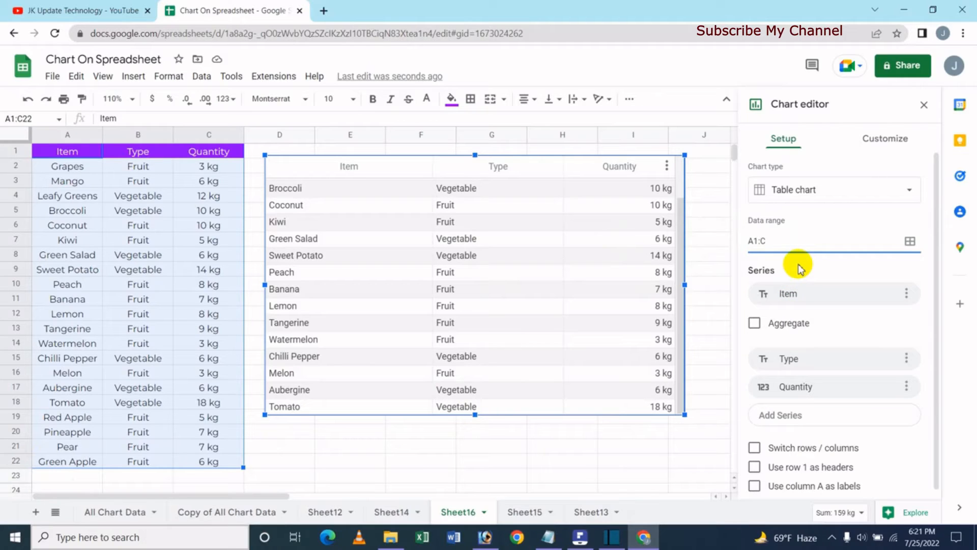
pyautogui.press('Return')
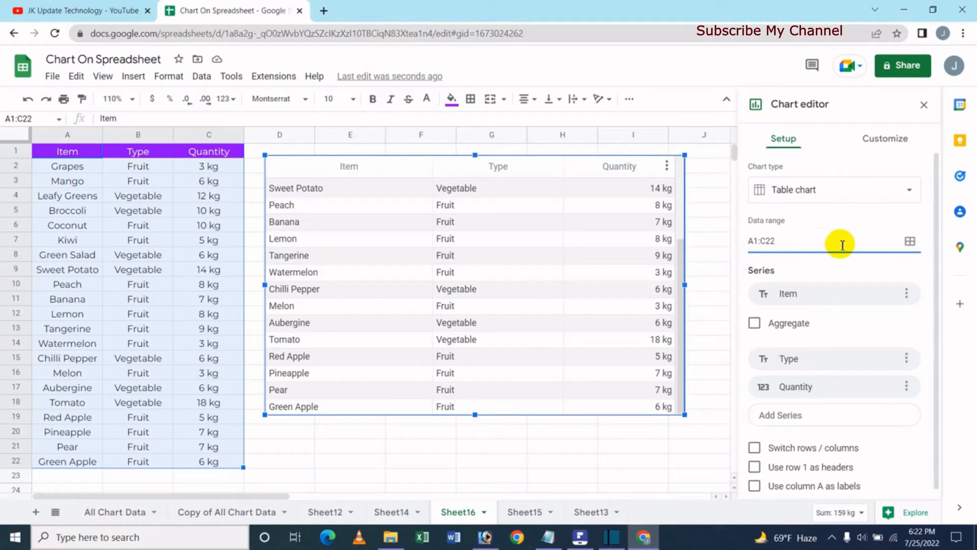
pyautogui.click(910, 242)
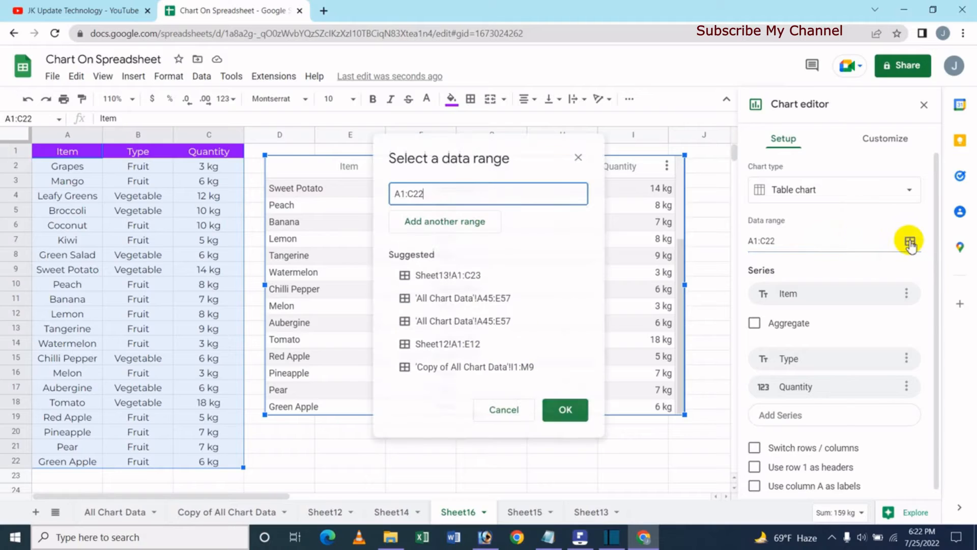
pyautogui.click(438, 227)
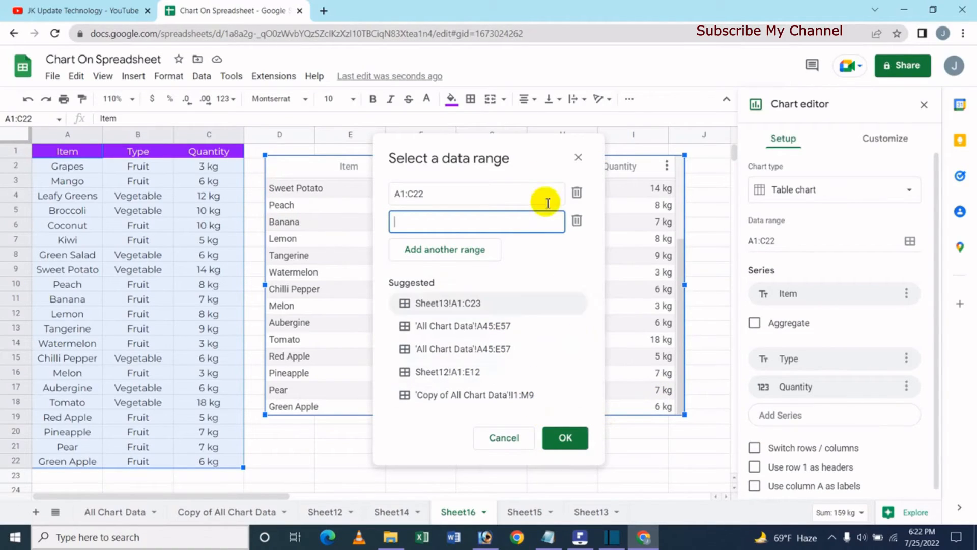
pyautogui.click(503, 437)
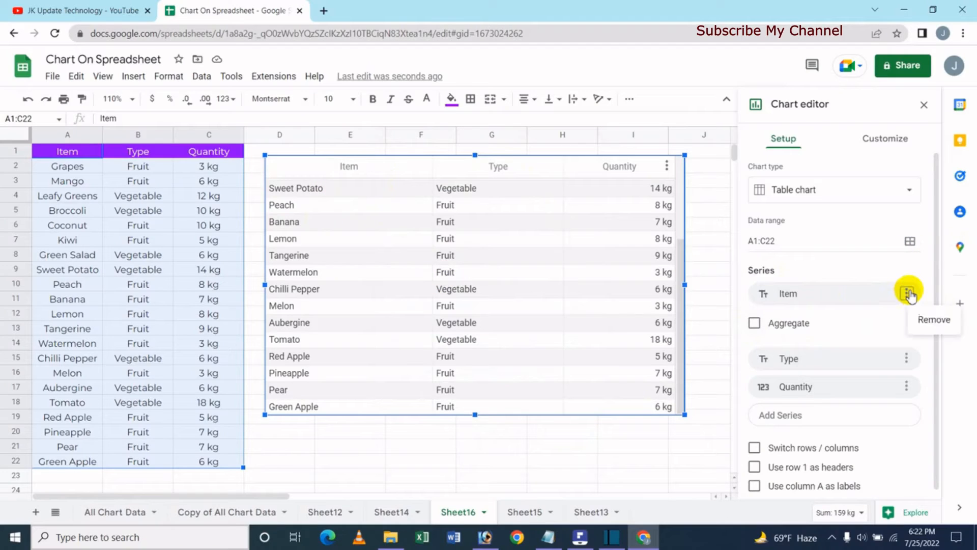
# Try removing the Item series and the Quantity series from the table chart, undoing each removal.
pyautogui.click(934, 320)
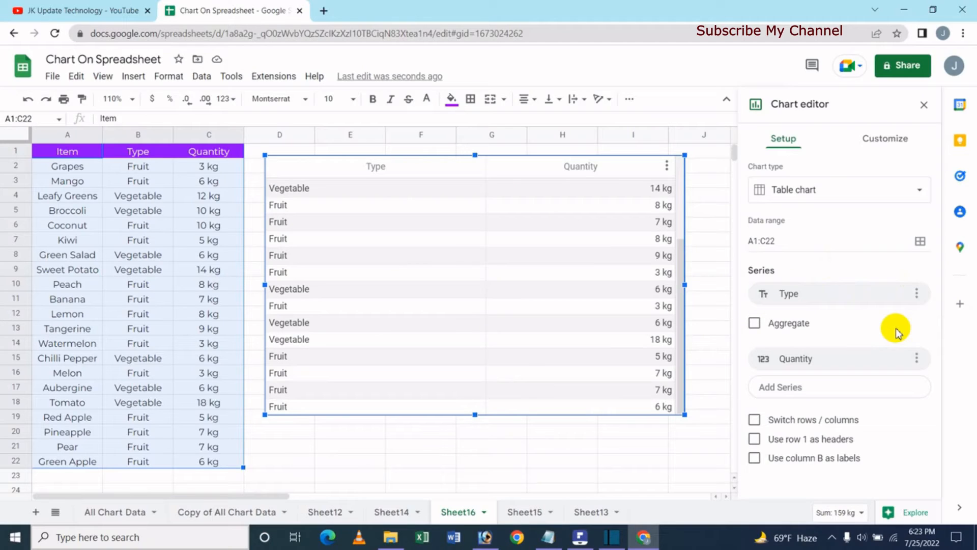
pyautogui.hotkey('ctrl', 'z')
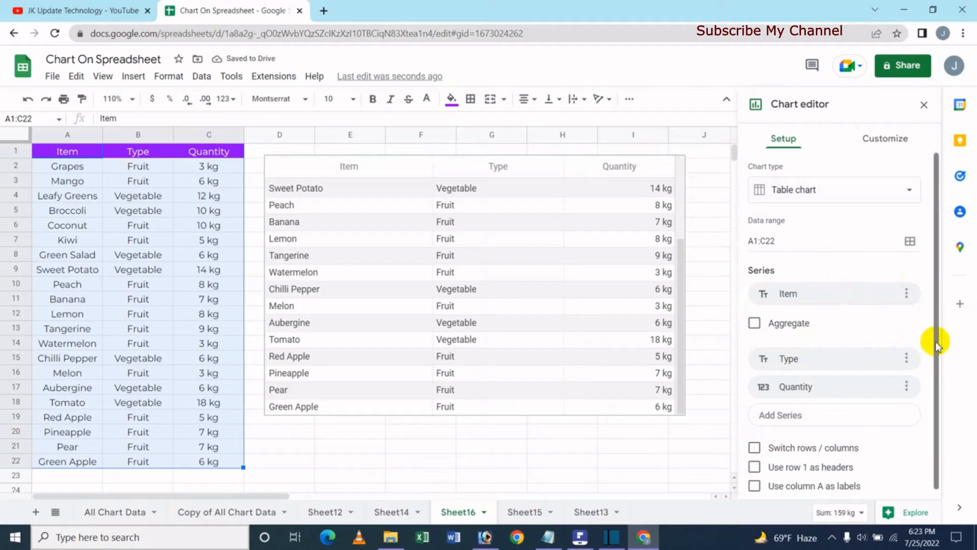
pyautogui.click(906, 358)
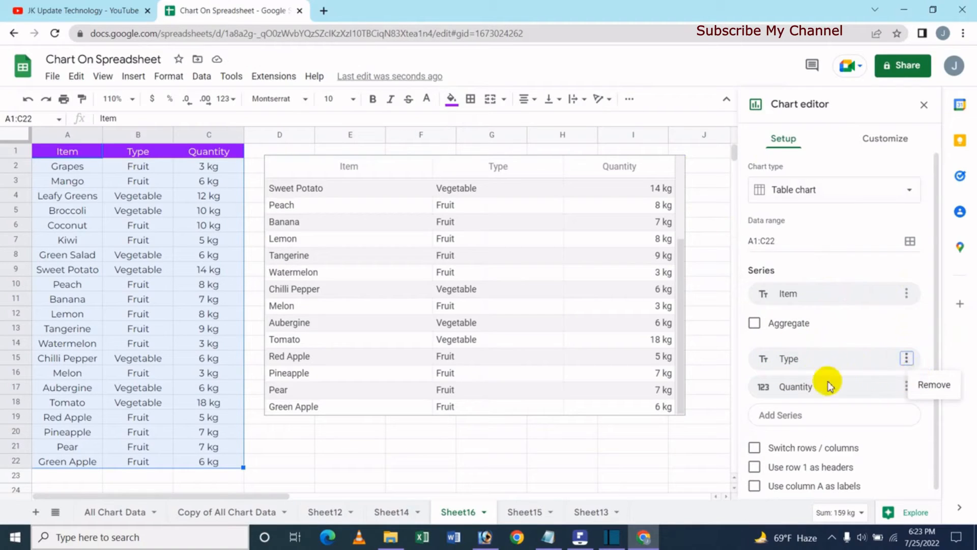
pyautogui.click(854, 329)
pyautogui.click(906, 388)
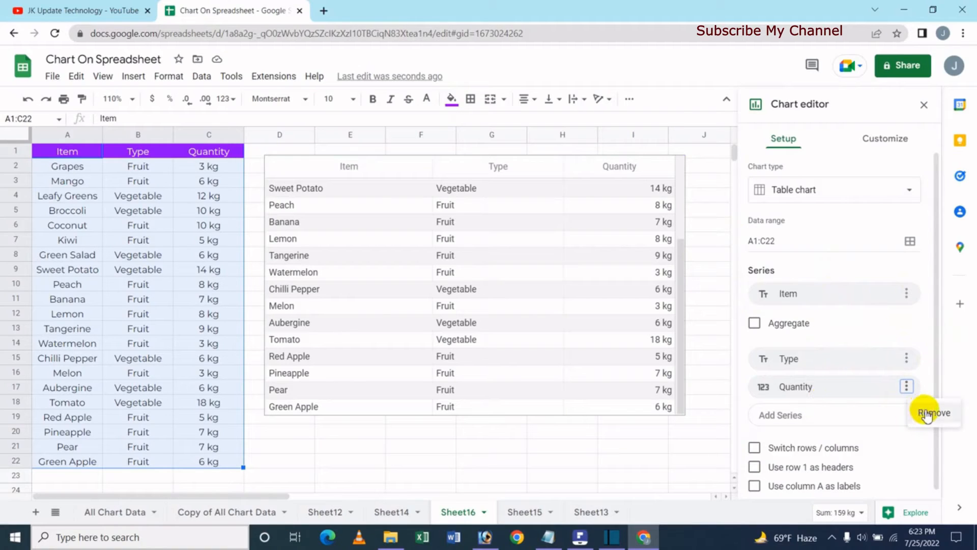
pyautogui.click(928, 414)
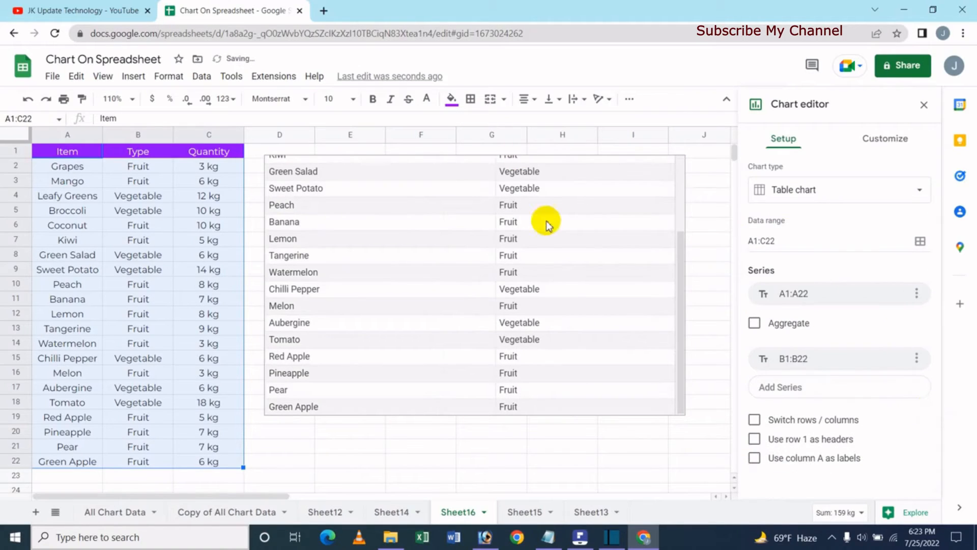
pyautogui.hotkey('ctrl', 'z')
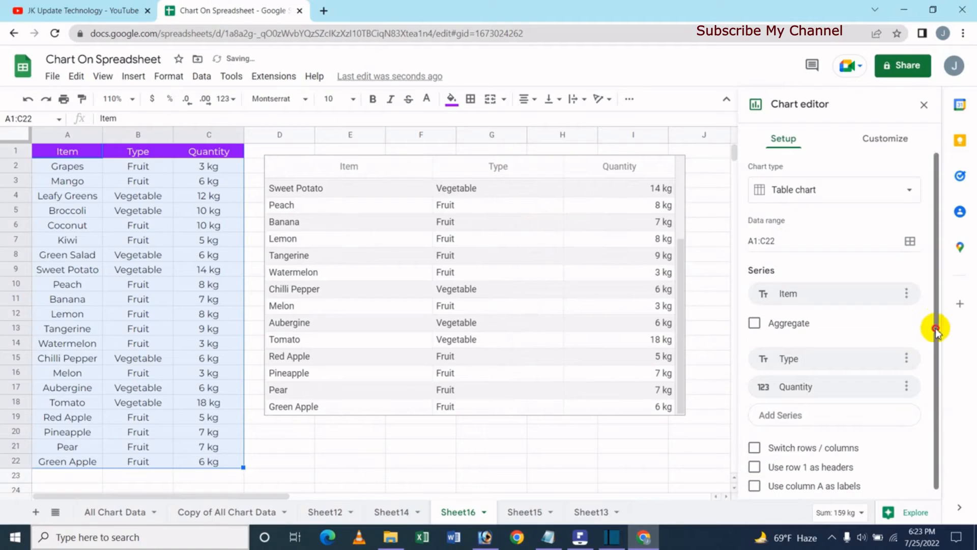
pyautogui.scroll(-1, 935, 330)
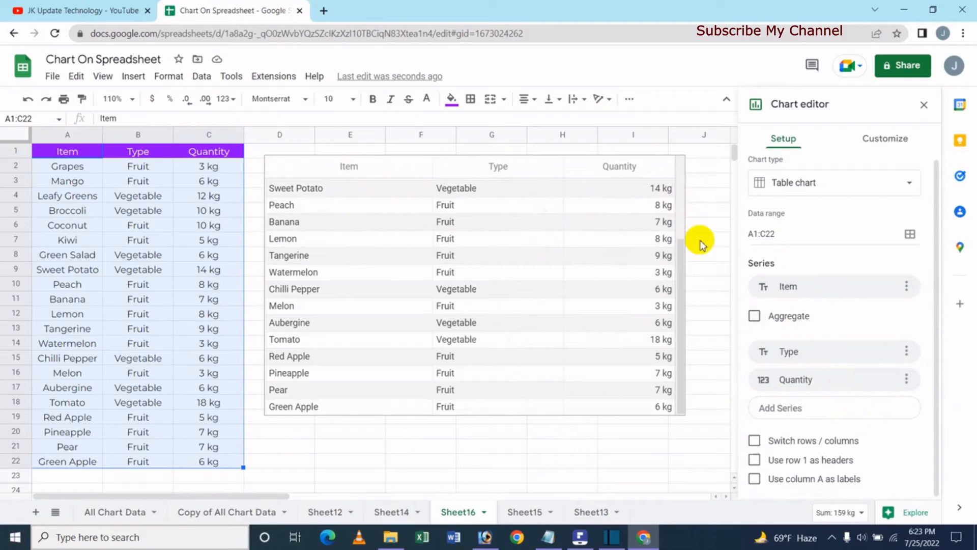
pyautogui.click(790, 410)
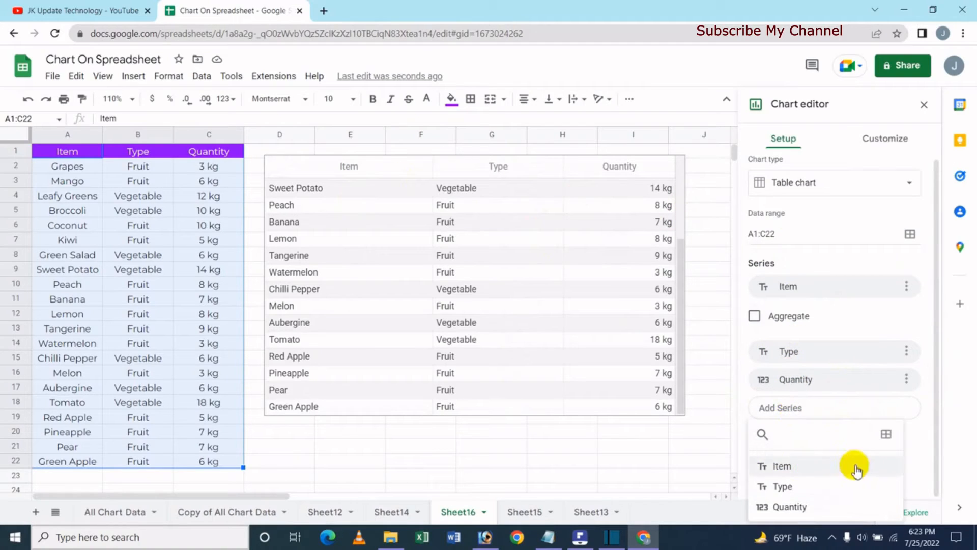
pyautogui.click(890, 437)
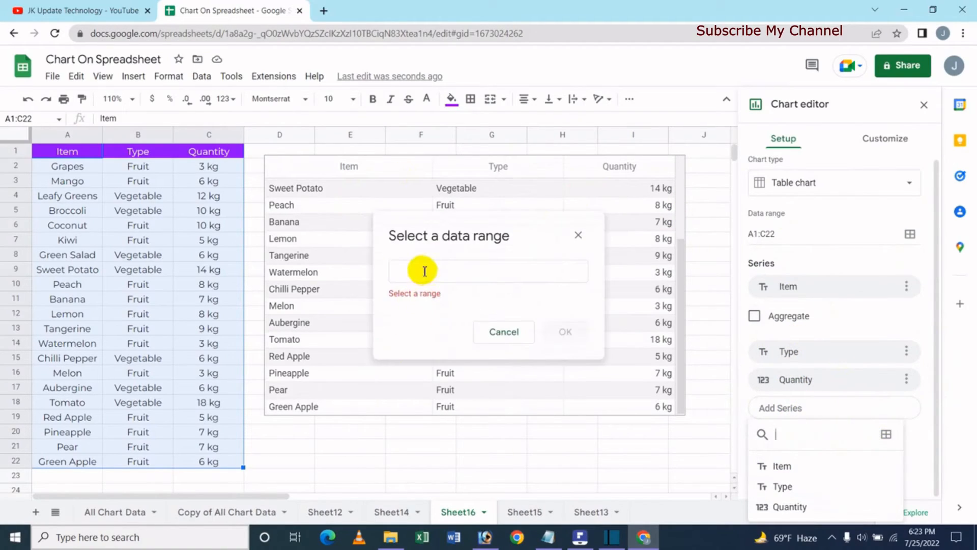
pyautogui.click(423, 269)
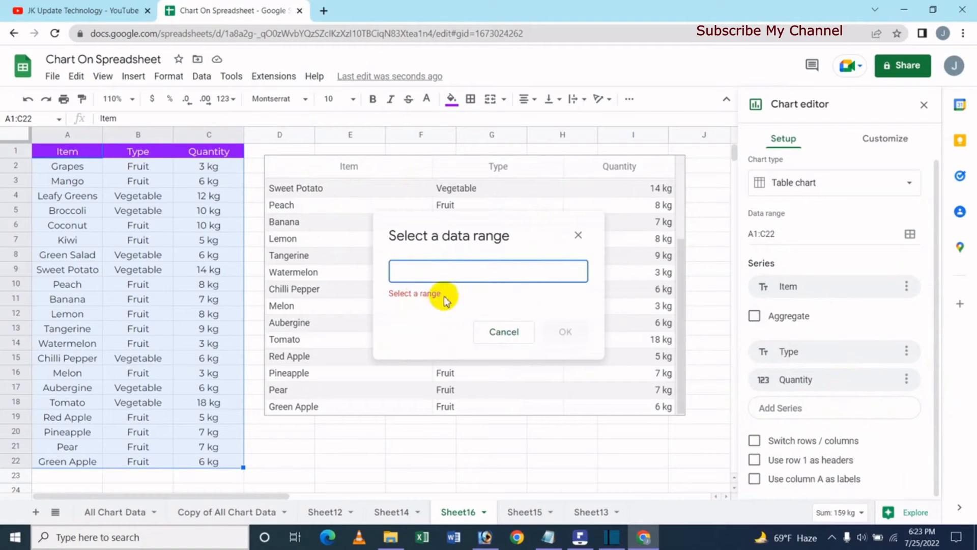
pyautogui.click(517, 343)
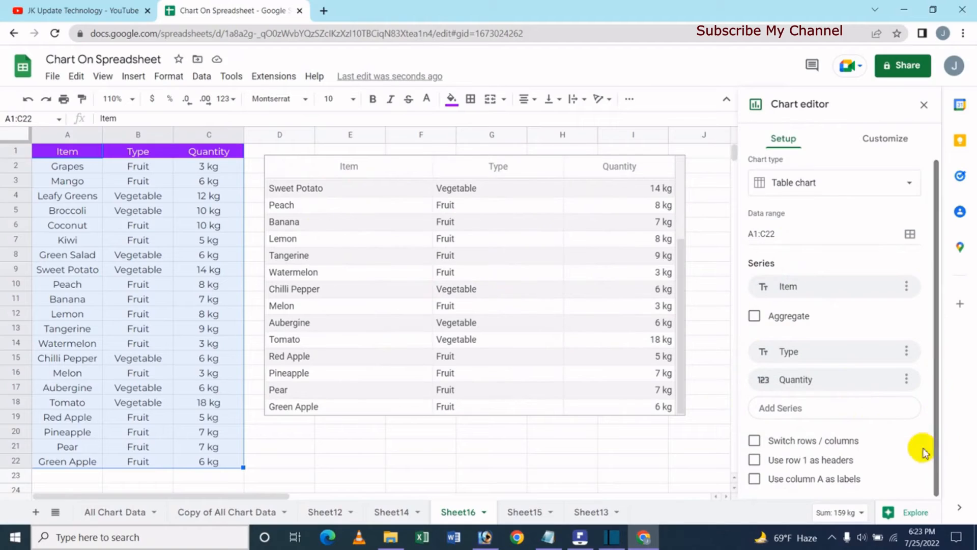
# Try switching the table chart's rows and columns, restore the original orientation, and use row 1 as headers.
pyautogui.click(754, 442)
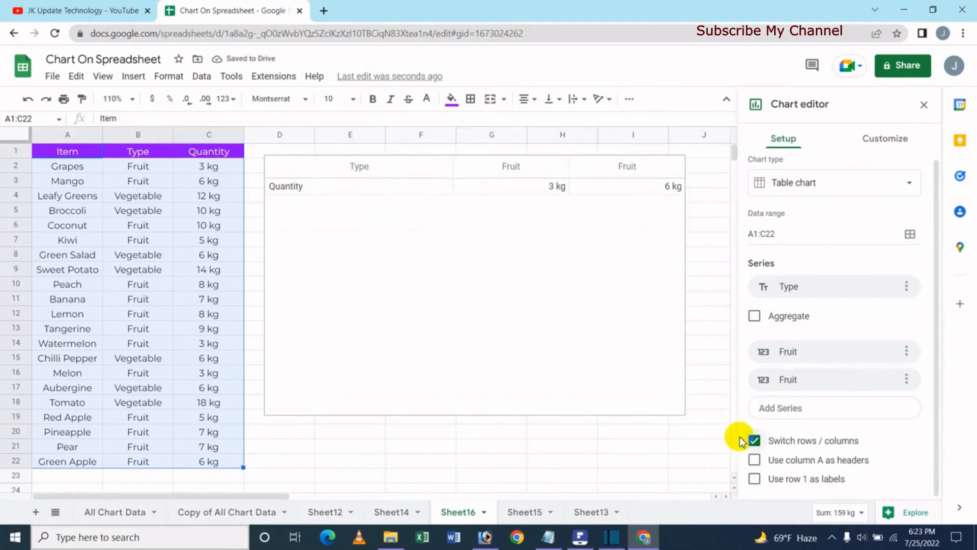
pyautogui.click(754, 442)
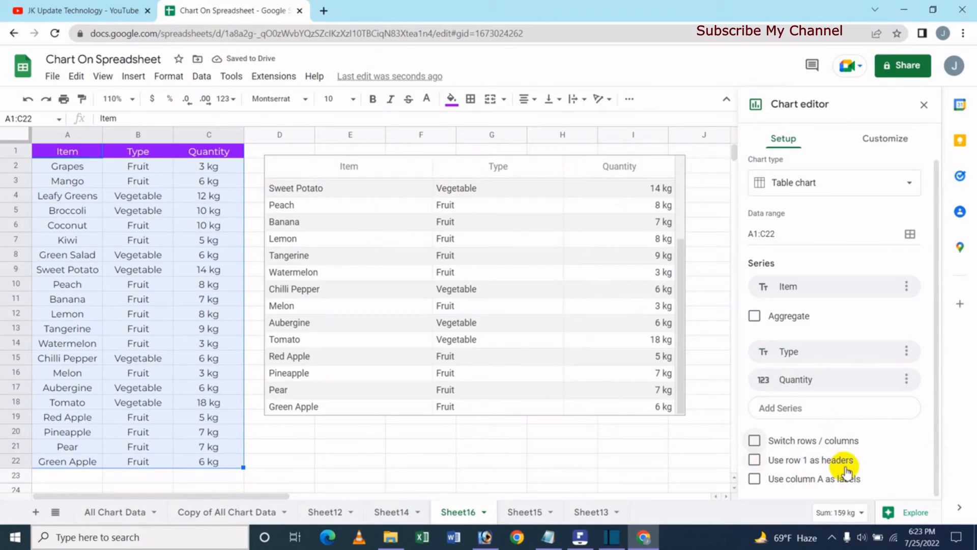
pyautogui.click(754, 461)
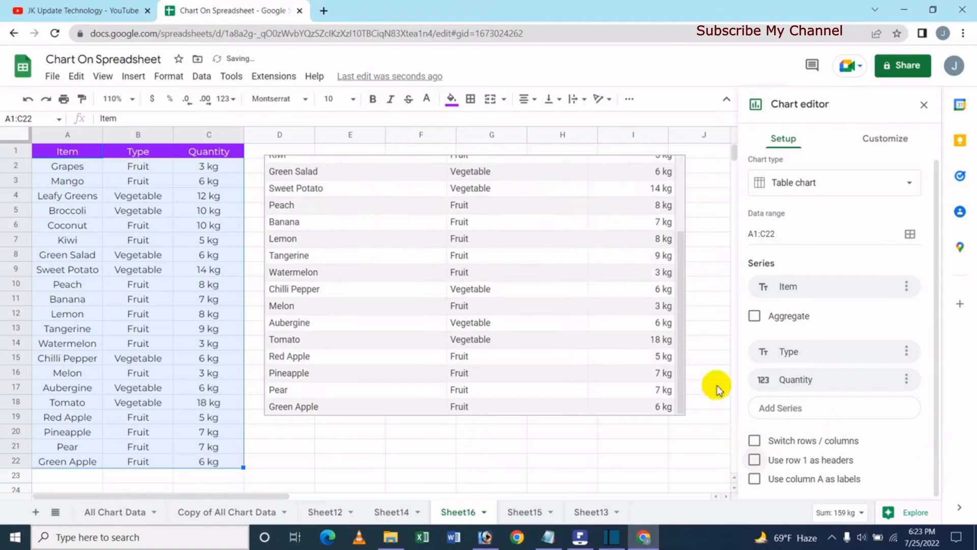
pyautogui.click(754, 461)
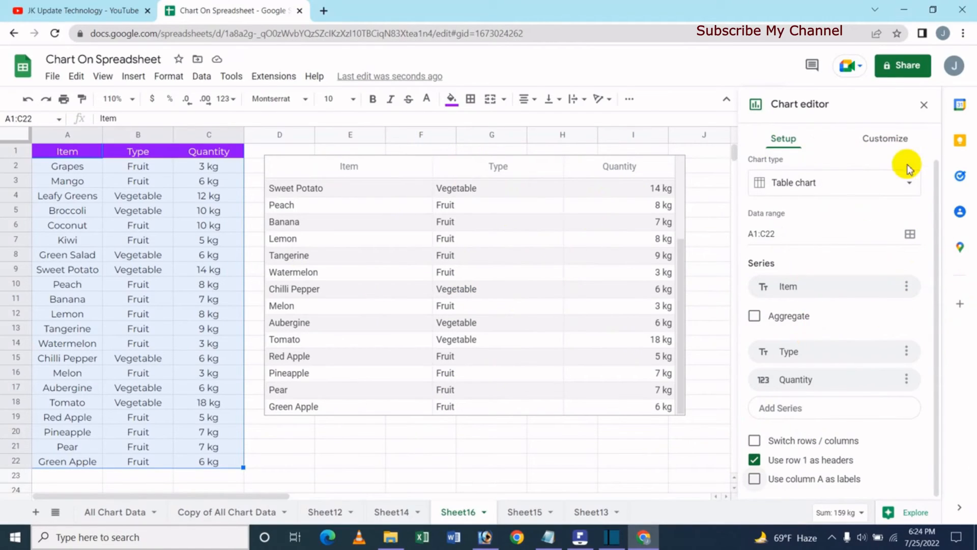
# Open the chart's table customization options and try turning alternate row colors off, turning them back on.
pyautogui.click(887, 147)
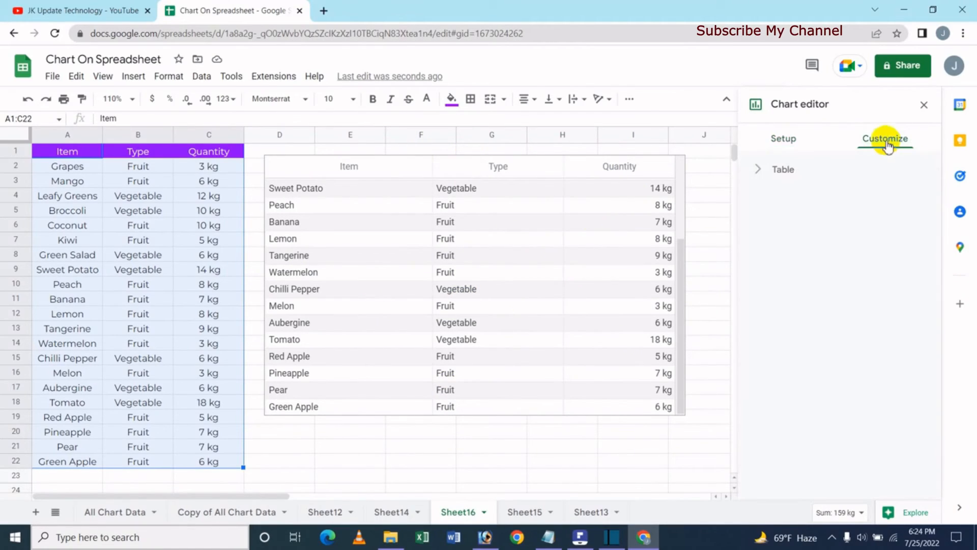
pyautogui.click(782, 173)
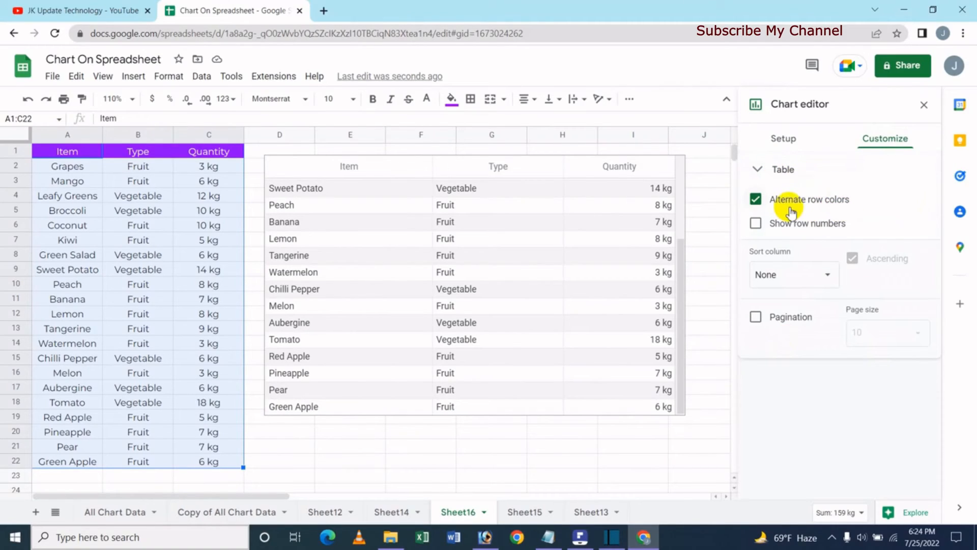
pyautogui.click(756, 201)
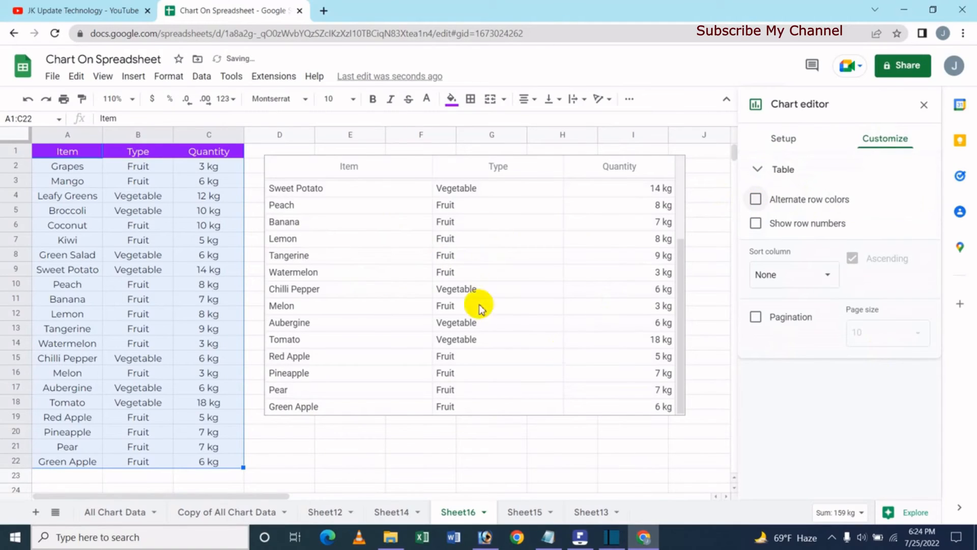
pyautogui.click(757, 201)
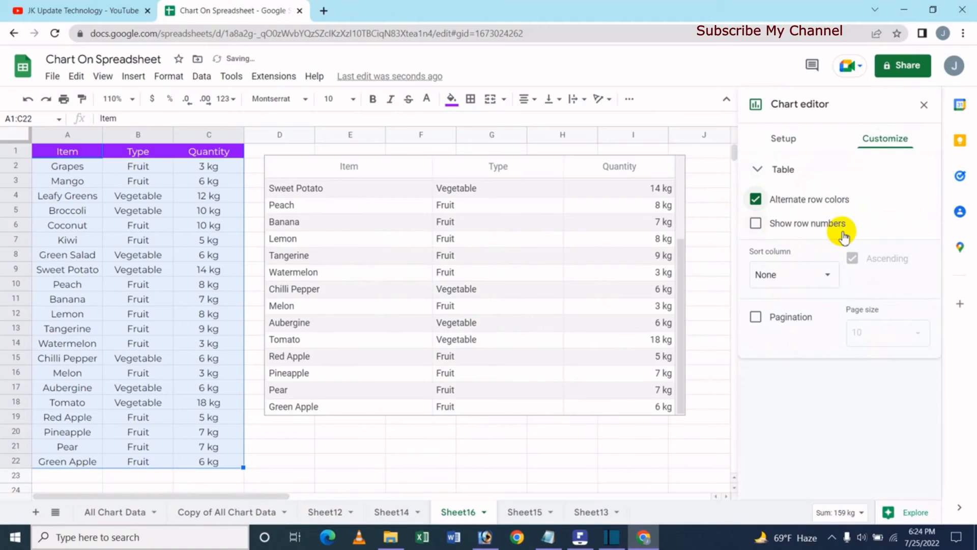
# Show row numbers in the table chart, checking the numbering from the first row and toggling the option off and on again.
pyautogui.click(755, 225)
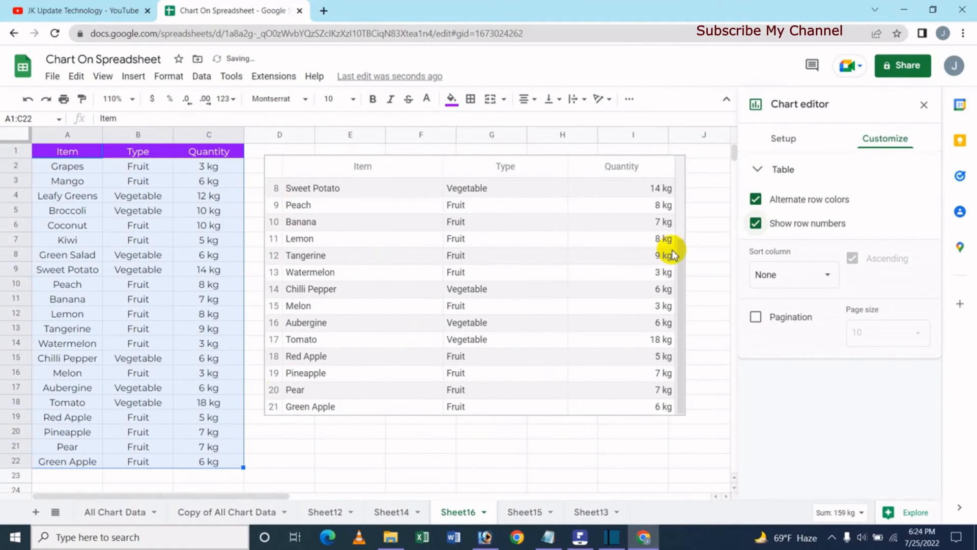
pyautogui.moveTo(681, 262); pyautogui.dragTo(679, 177)
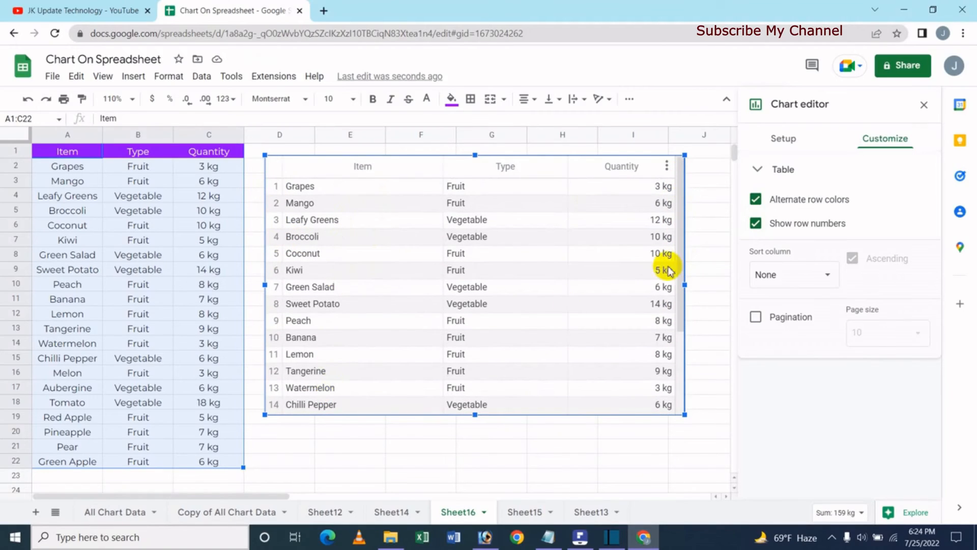
pyautogui.click(757, 227)
pyautogui.click(755, 224)
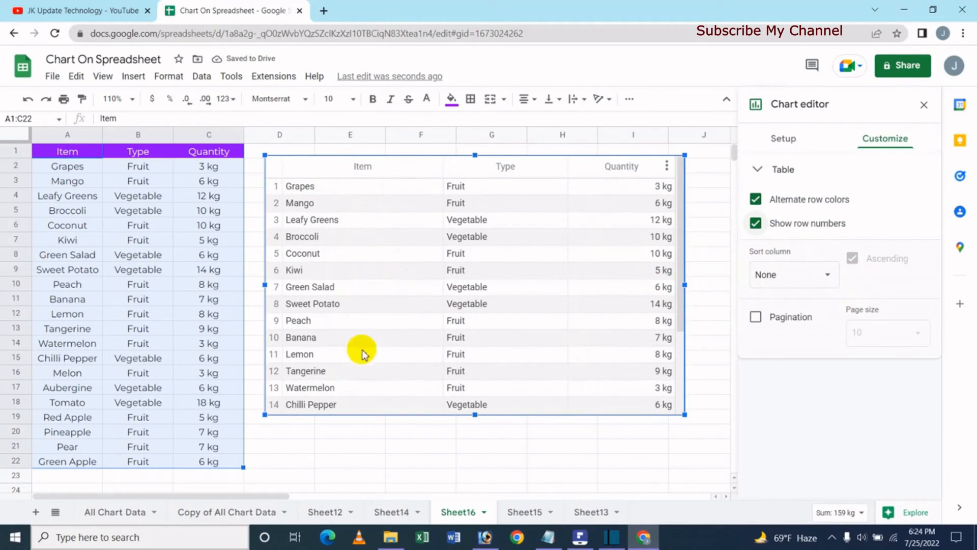
# Try the Item and Type sort columns for the table chart, and sort it by Quantity in ascending order.
pyautogui.click(819, 282)
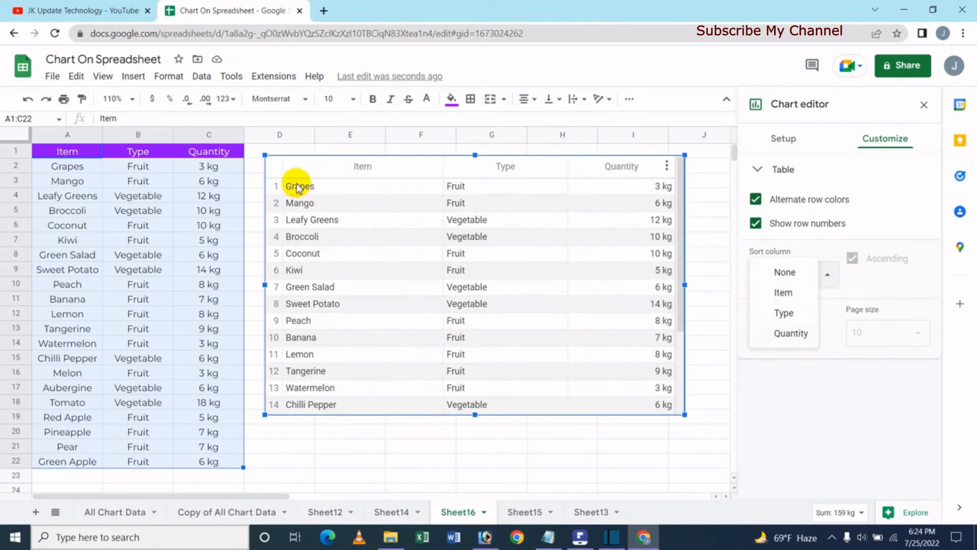
pyautogui.click(780, 295)
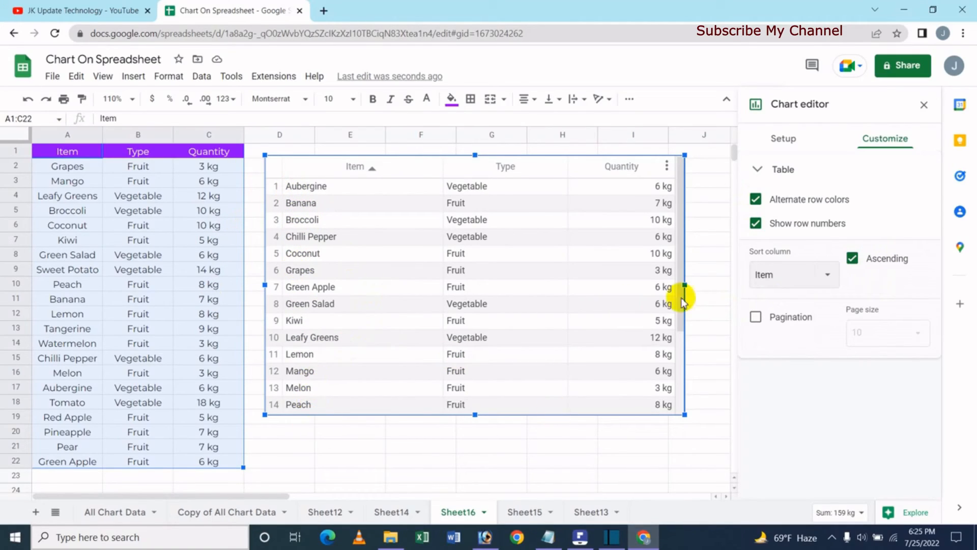
pyautogui.click(799, 285)
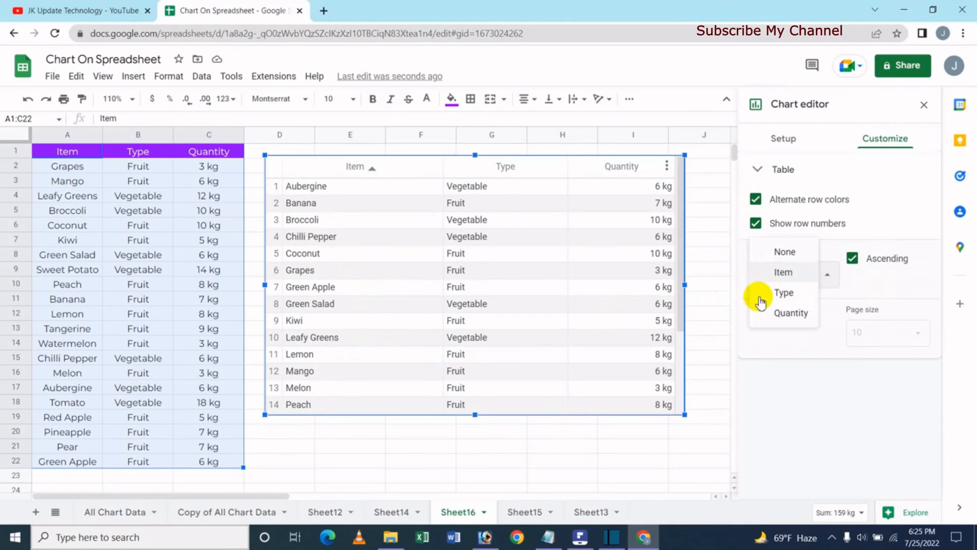
pyautogui.click(781, 292)
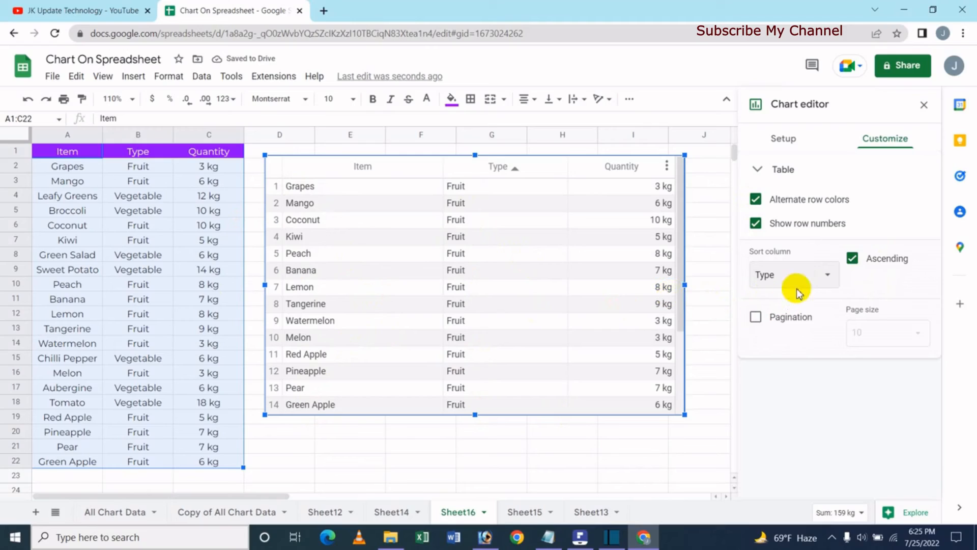
pyautogui.click(819, 277)
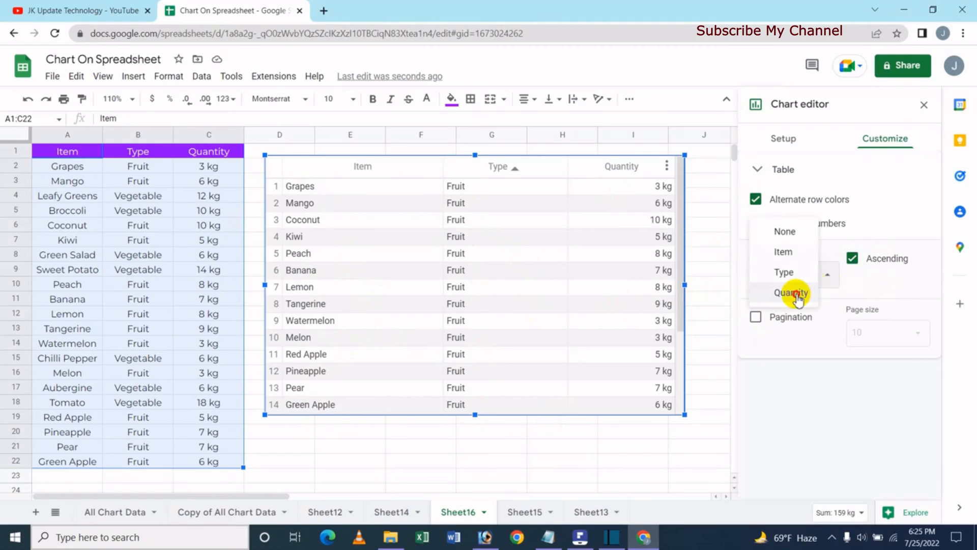
pyautogui.click(792, 293)
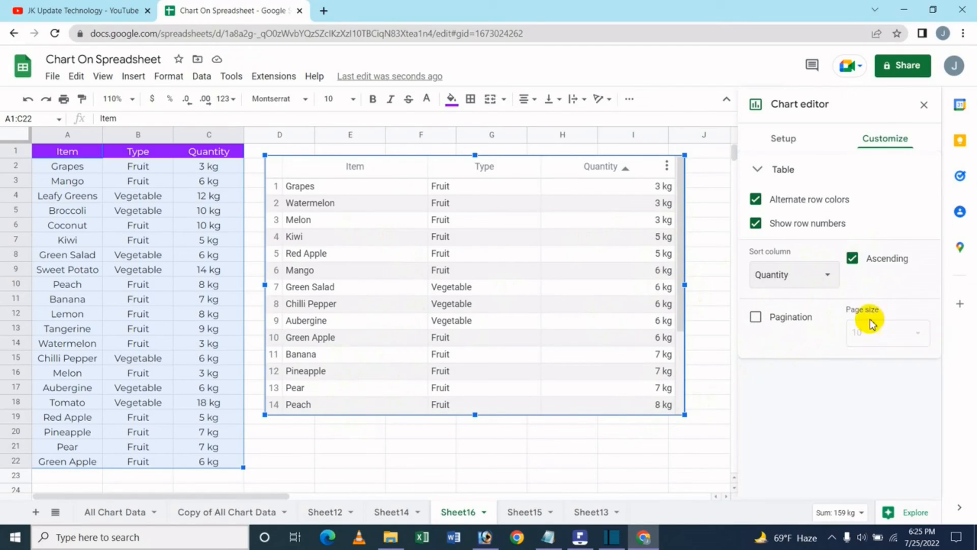
# Enable pagination for the table chart with a page size of 5.
pyautogui.click(756, 316)
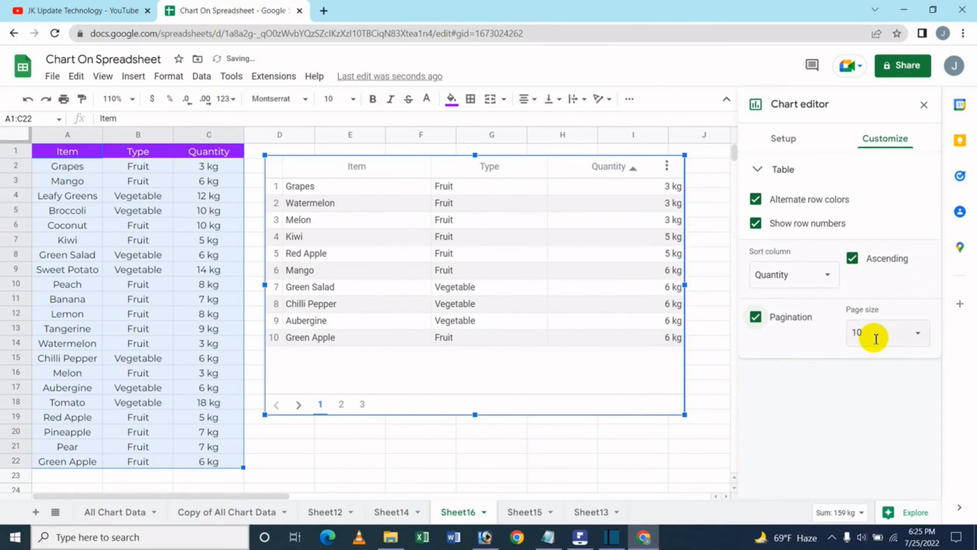
pyautogui.click(914, 333)
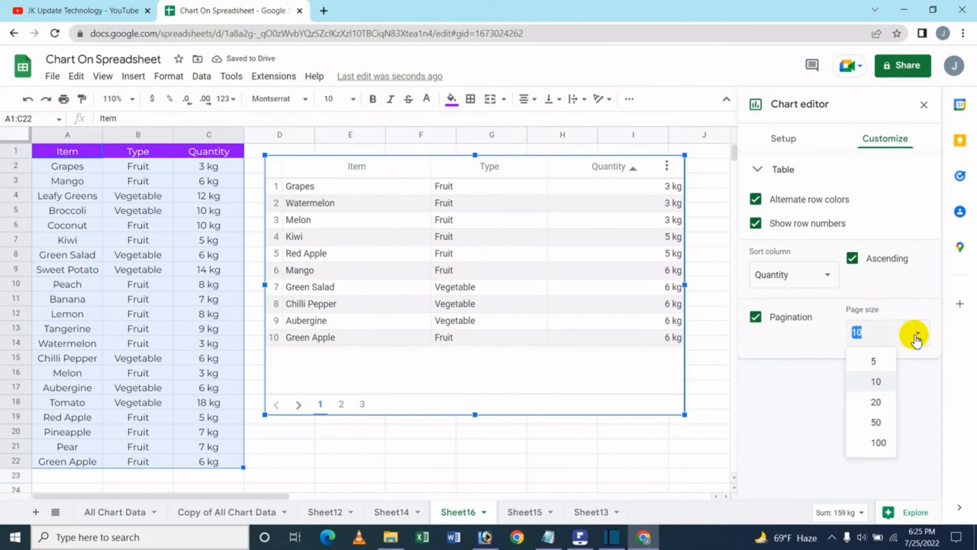
pyautogui.click(886, 363)
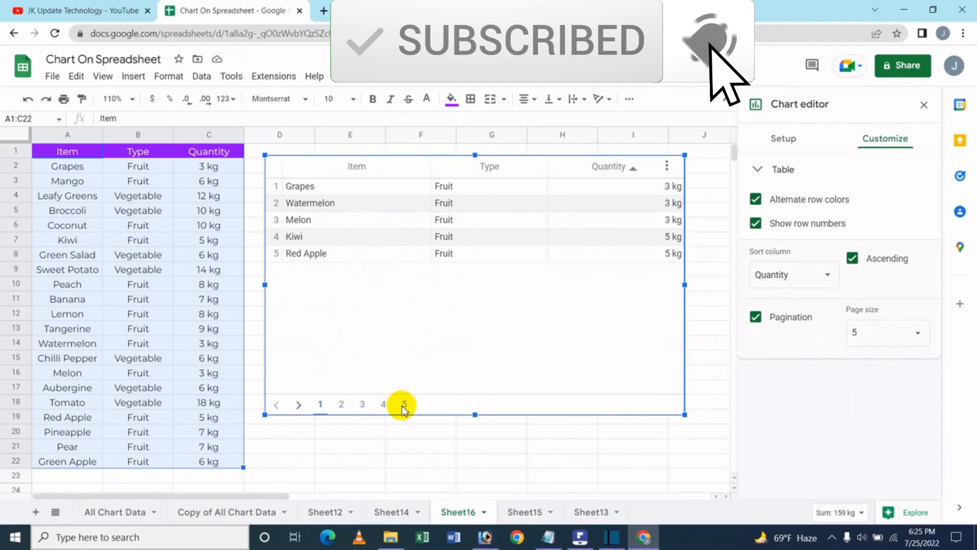
# Page forward through the table chart to page 4 and return to page 1.
pyautogui.click(299, 405)
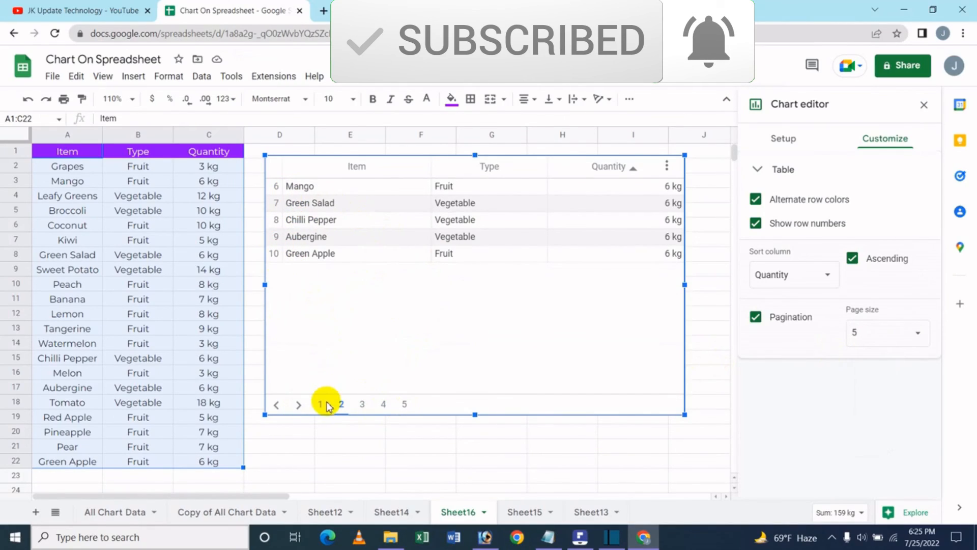
pyautogui.click(298, 405)
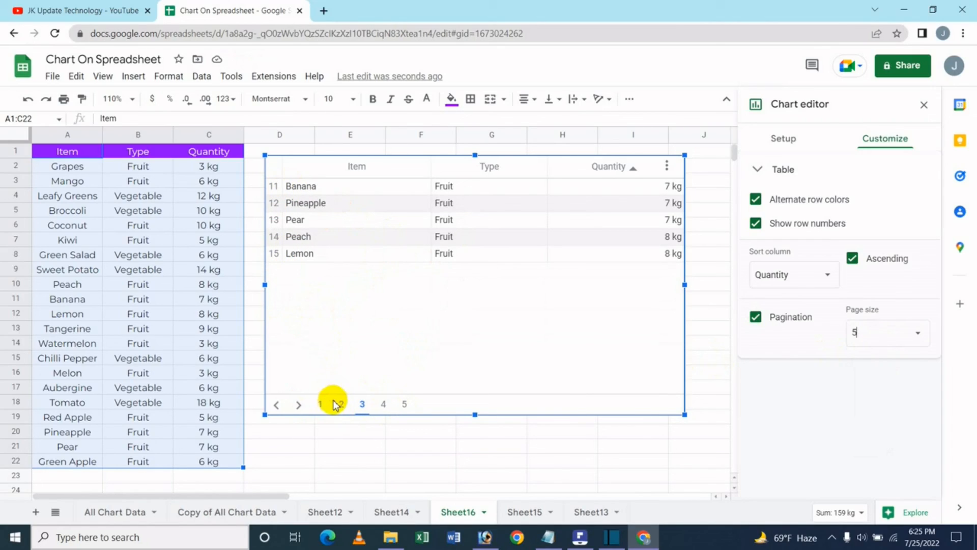
pyautogui.click(298, 405)
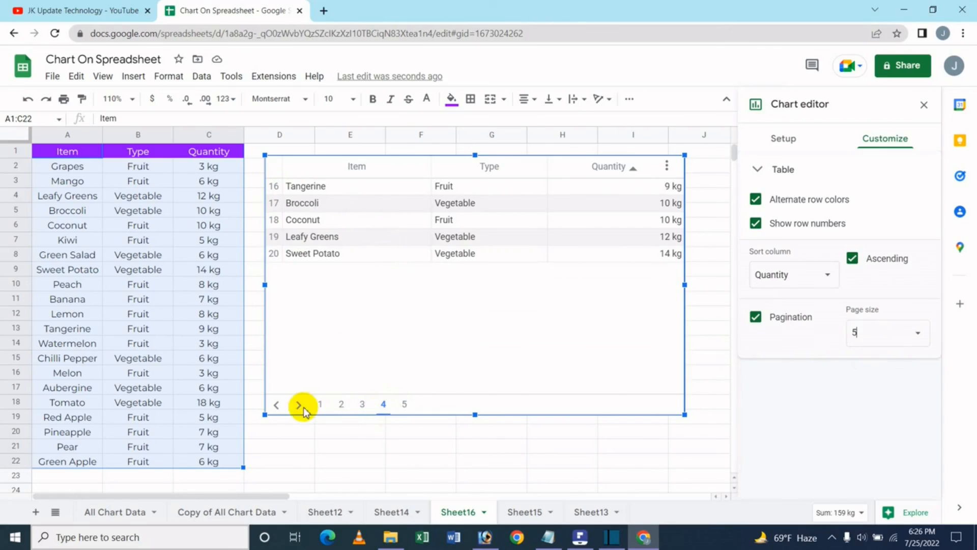
pyautogui.click(277, 405)
pyautogui.click(277, 405)
pyautogui.click(276, 405)
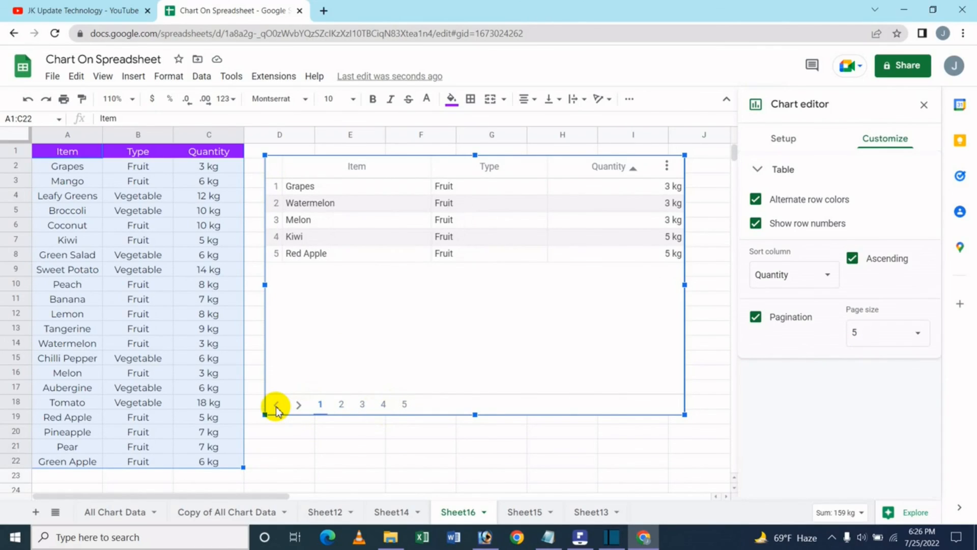
# Set the table chart's pagination page size to 10.
pyautogui.click(905, 334)
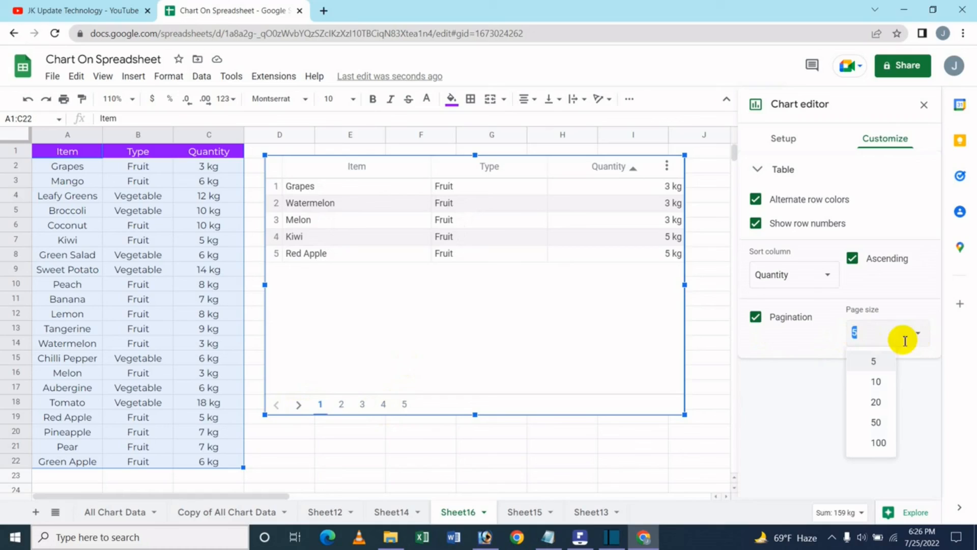
pyautogui.click(877, 382)
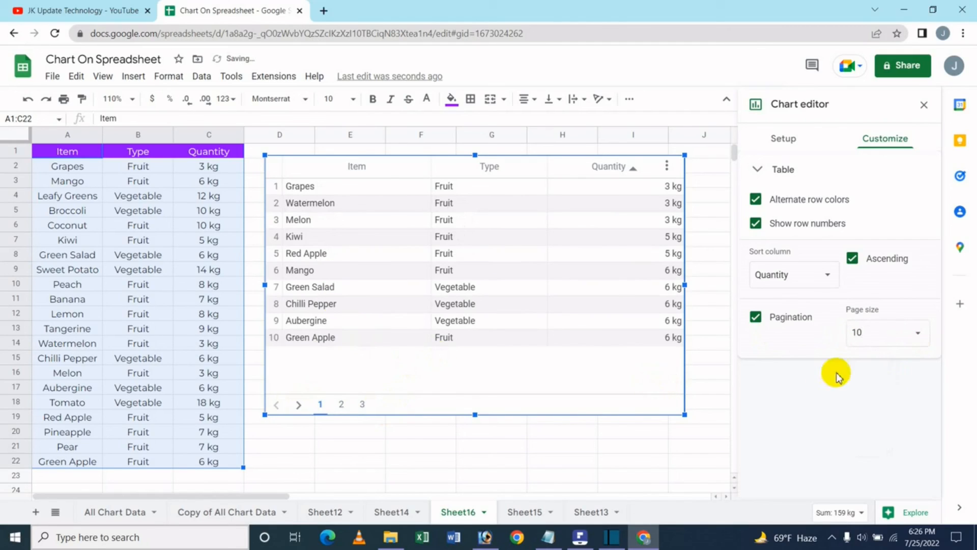
pyautogui.click(881, 331)
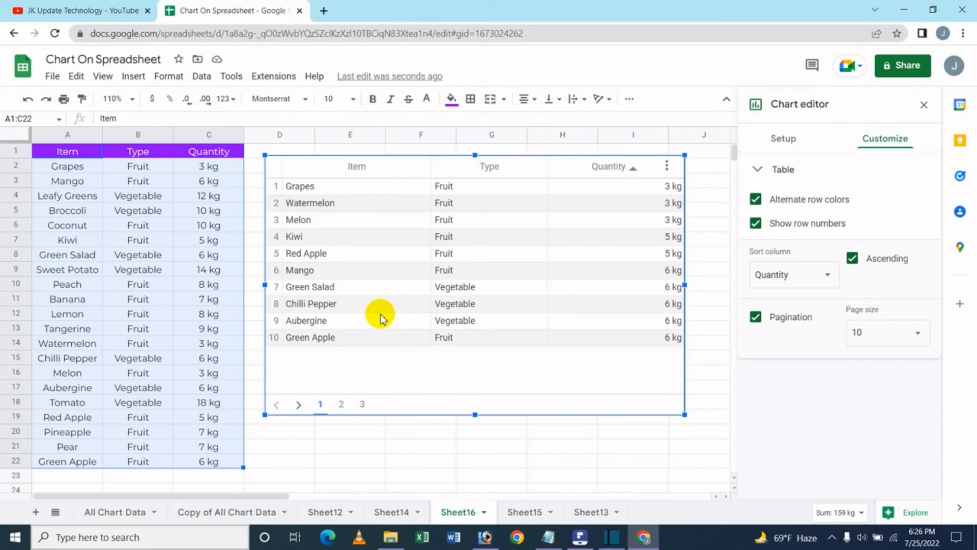
# Switch to YouTube and view the JK Update Technology channel's uploaded videos.
pyautogui.click(38, 10)
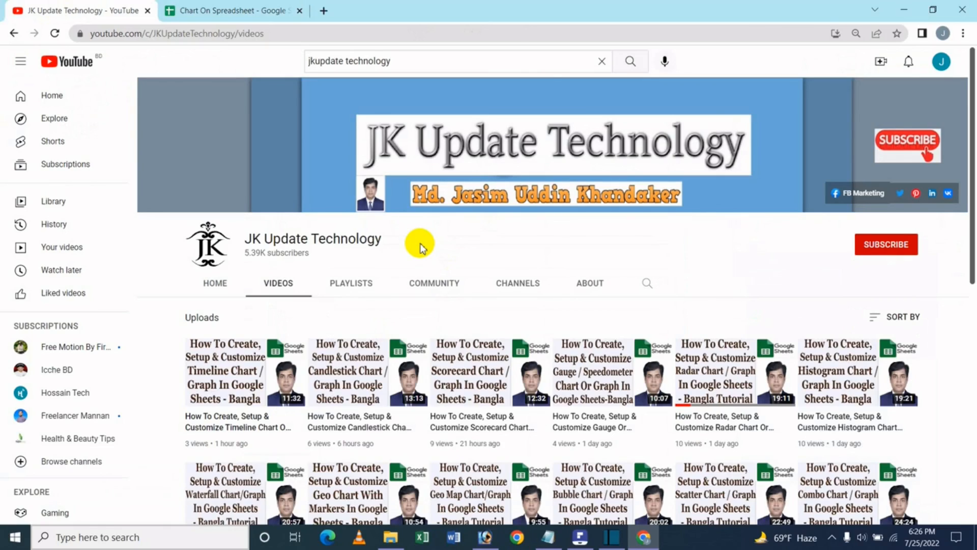